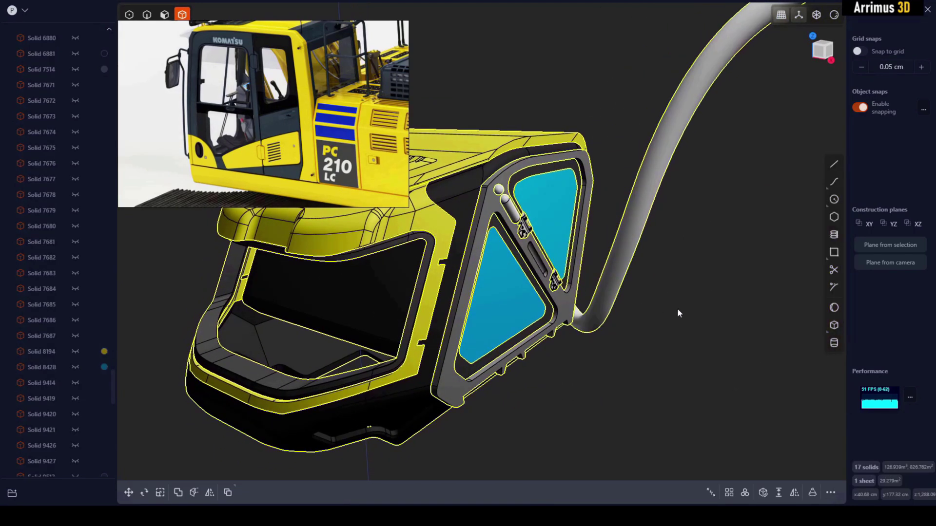
{"action": "left_click", "coordinate": [677, 309]}
{"action": "middle_click_drag", "start_coordinate": [678, 309], "coordinate": [476, 202]}
{"action": "left_click", "coordinate": [483, 182]}
{"action": "scroll", "coordinate": [484, 185], "scroll_direction": "up", "scroll_amount": 3}
{"action": "key", "text": "g"}
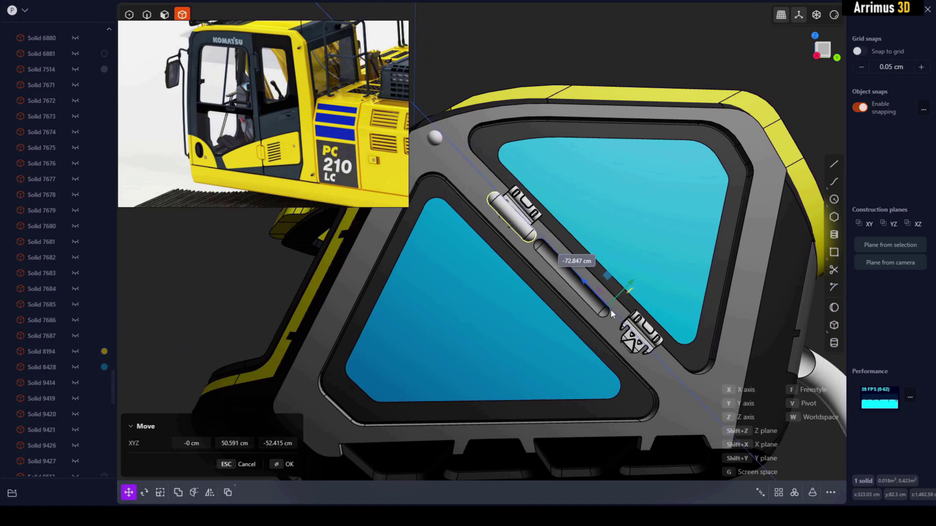
{"action": "key", "text": "Escape"}
{"action": "left_click", "coordinate": [471, 176]}
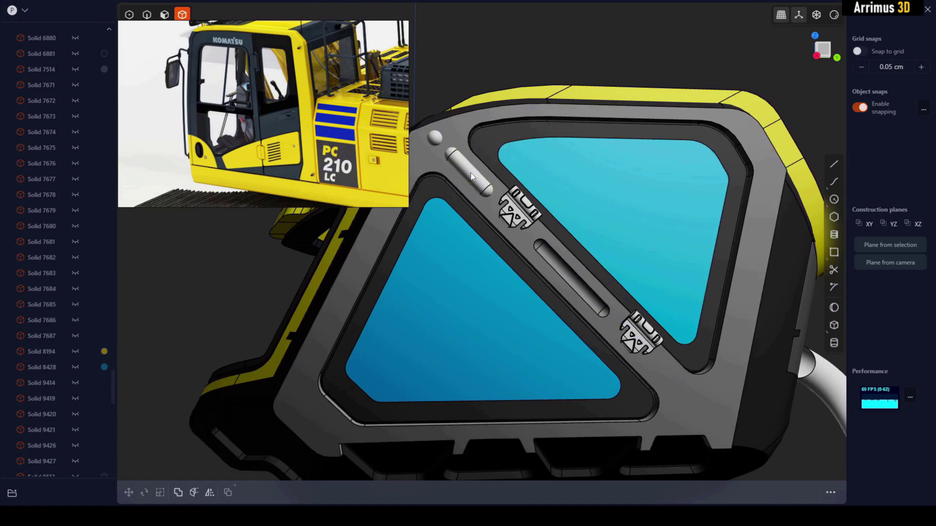
Move the three bent guard-rail solids around the cab frame, adjusting their position along the Y axis
{"action": "left_click", "coordinate": [483, 187]}
{"action": "scroll", "coordinate": [401, 210], "scroll_direction": "up", "scroll_amount": 3}
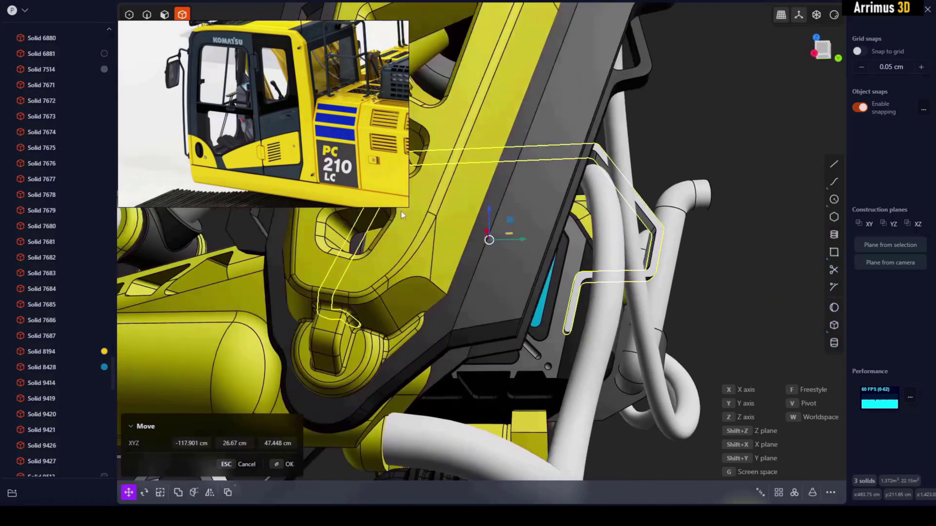
{"action": "middle_click_drag", "start_coordinate": [401, 210], "coordinate": [542, 285]}
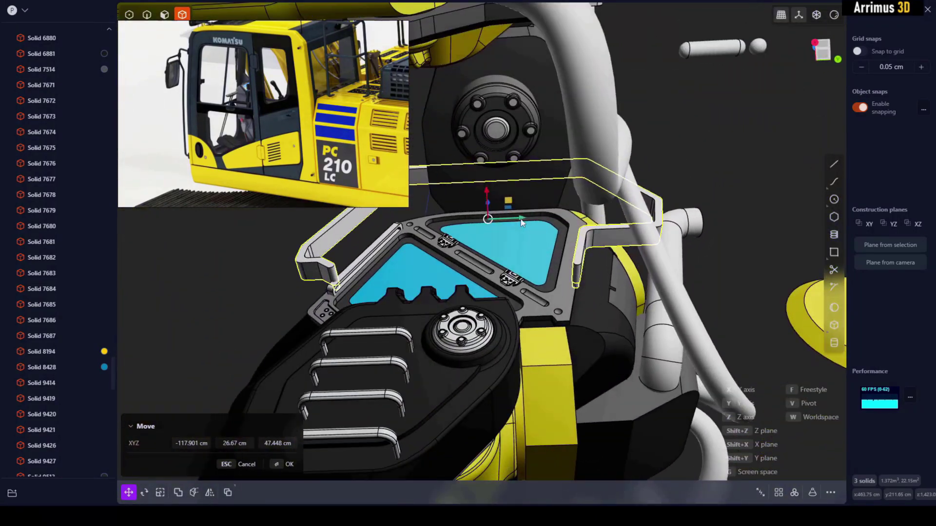
{"action": "left_click_drag", "start_coordinate": [520, 220], "coordinate": [512, 217]}
{"action": "middle_click_drag", "start_coordinate": [513, 217], "coordinate": [536, 243]}
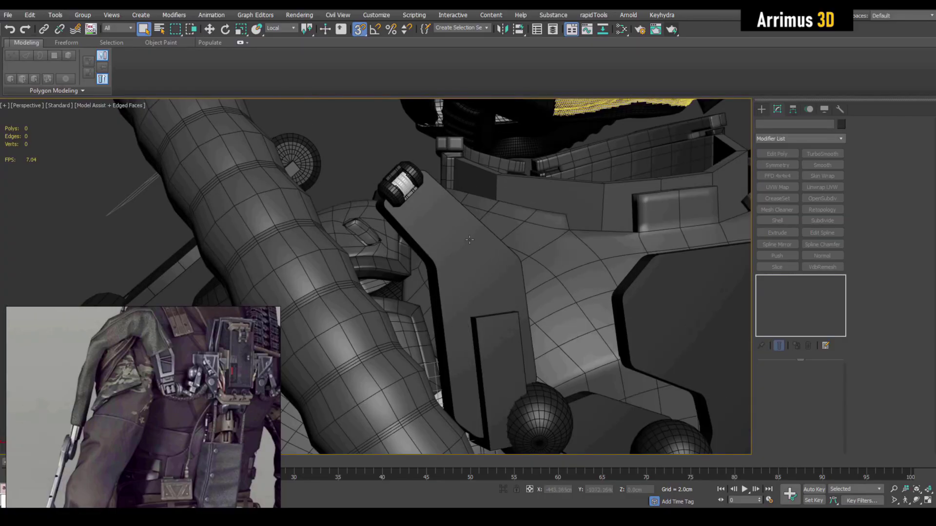
{"action": "left_click", "coordinate": [469, 239]}
{"action": "middle_click_drag", "start_coordinate": [469, 239], "coordinate": [502, 229], "text": "alt"}
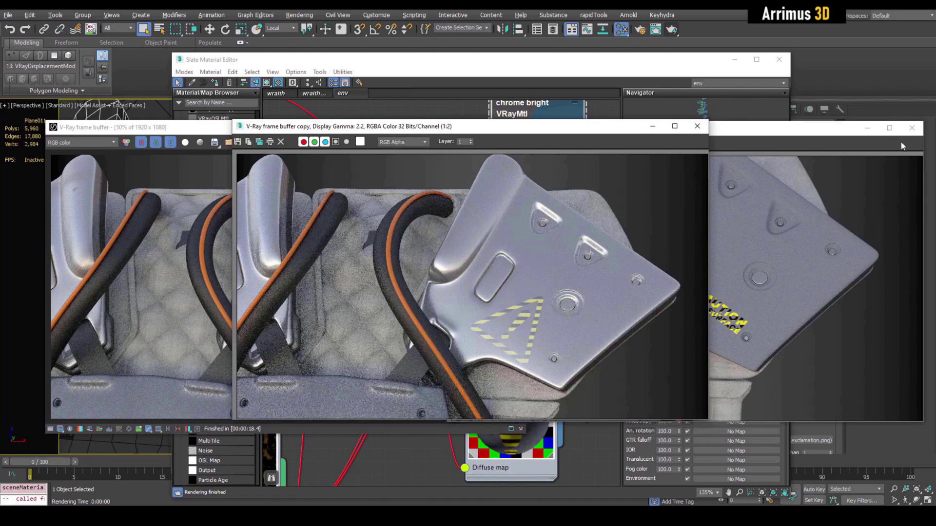
Close one V-Ray frame buffer copy and shift the other copy away from the main frame buffer
{"action": "left_click", "coordinate": [911, 128]}
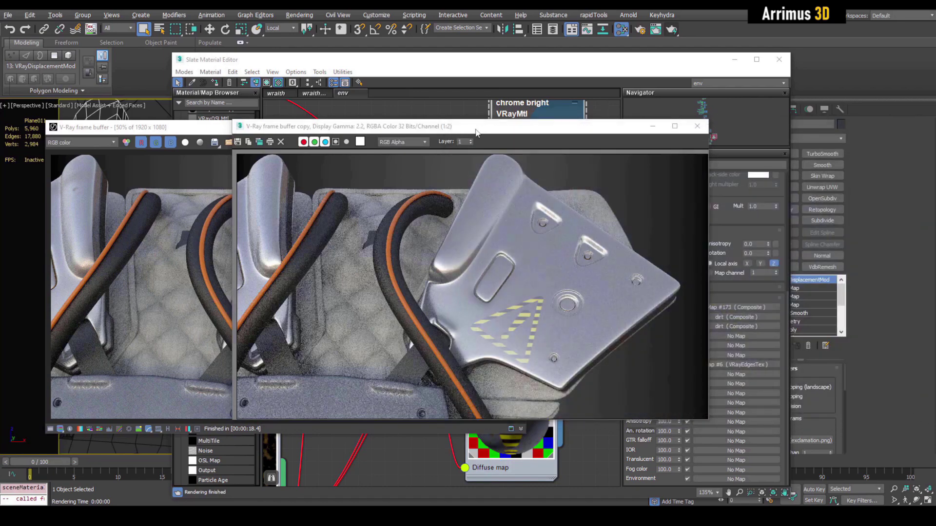
{"action": "left_click_drag", "start_coordinate": [488, 129], "coordinate": [698, 138]}
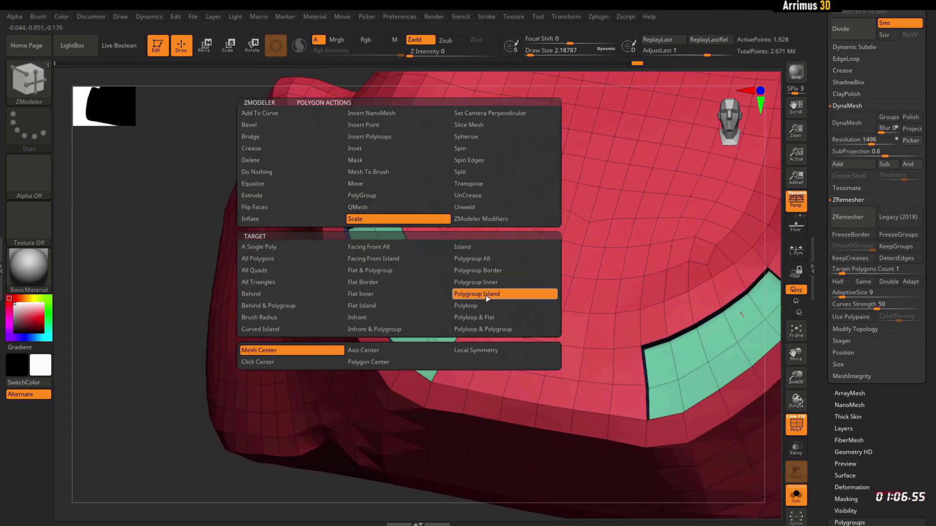
Switch to ZBrush and set the target of the ZModeler Scale polygon action to Polygroup Island
{"action": "left_click", "coordinate": [499, 295]}
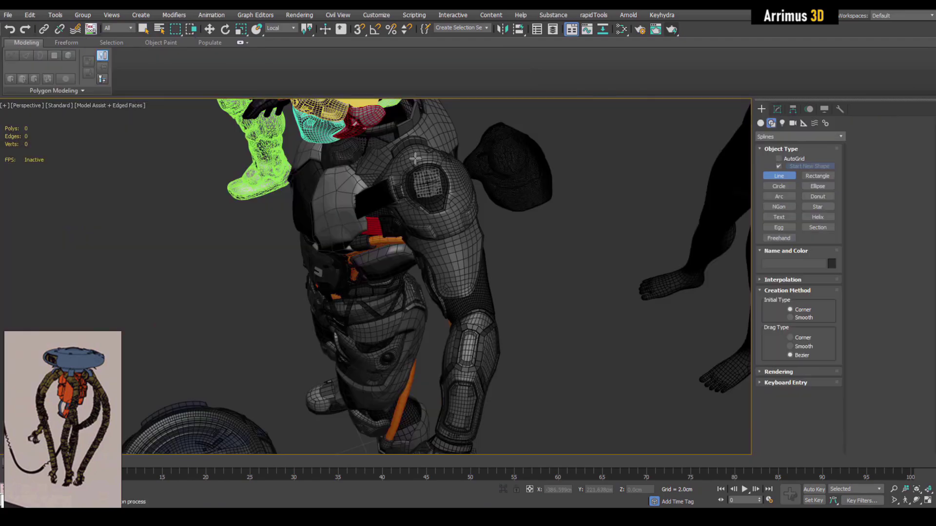
Switch to 3ds Max and draw a multi-point Line spline from the character's waist along the armored arm
{"action": "left_click", "coordinate": [418, 254]}
{"action": "left_click", "coordinate": [451, 274]}
{"action": "left_click", "coordinate": [474, 324]}
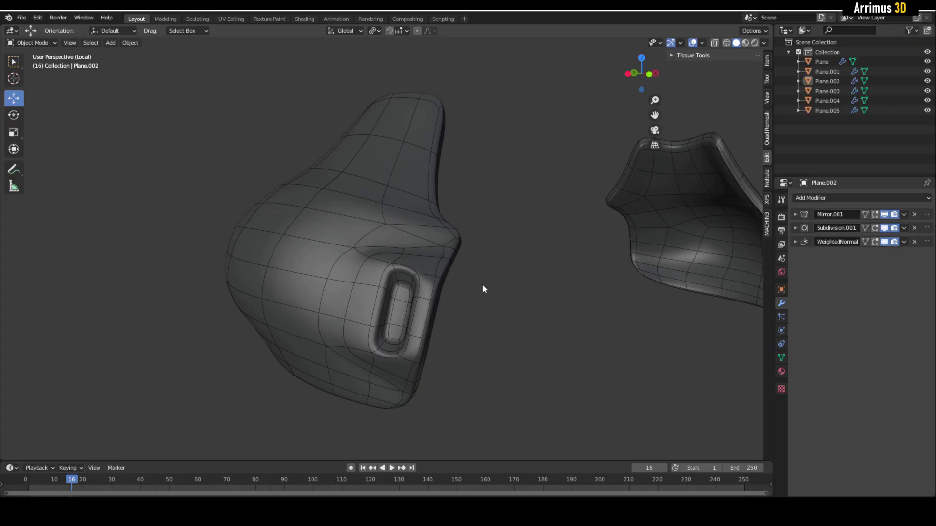
Switch to Blender, find the Import-Export: IGES format add-on in the preferences, enable it and show its details
{"action": "left_click", "coordinate": [37, 17]}
{"action": "left_click", "coordinate": [75, 158]}
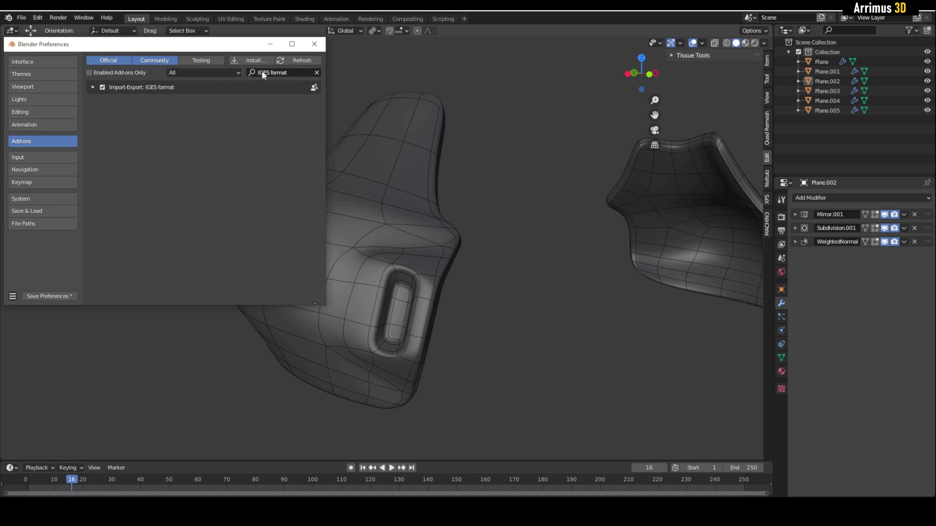
{"action": "left_click", "coordinate": [101, 88]}
{"action": "left_click", "coordinate": [102, 88]}
{"action": "left_click", "coordinate": [92, 87]}
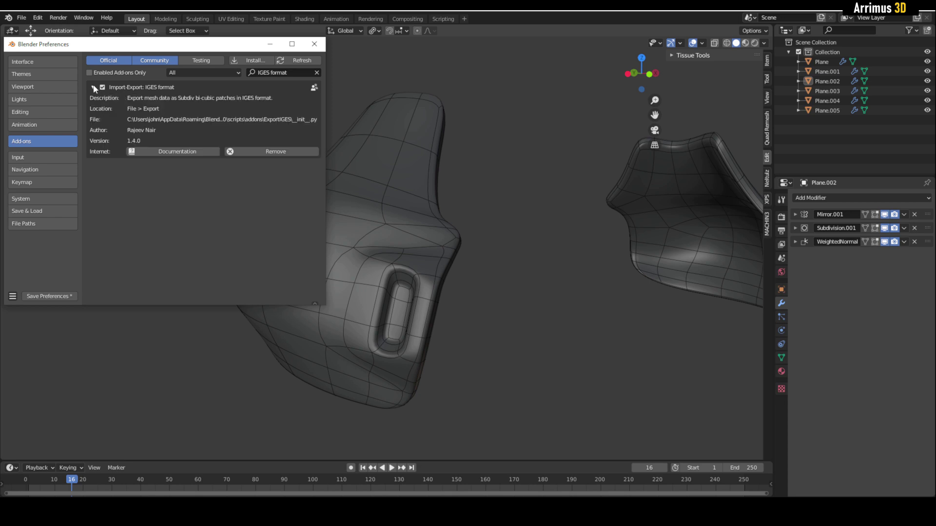
{"action": "left_click", "coordinate": [314, 44]}
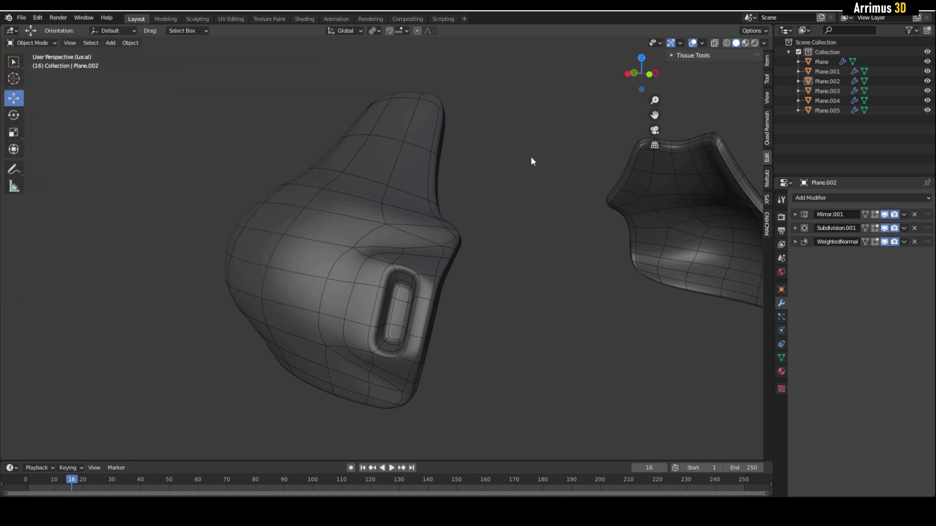
Apply the Mirror.001, Subdivision.001 and WeightedNormal modifiers to the mask mesh Plane.002
{"action": "middle_click_drag", "start_coordinate": [504, 190], "coordinate": [487, 241], "text": "shift"}
{"action": "middle_click_drag", "start_coordinate": [471, 276], "coordinate": [510, 263]}
{"action": "middle_click_drag", "start_coordinate": [453, 287], "coordinate": [561, 249]}
{"action": "left_click", "coordinate": [450, 236]}
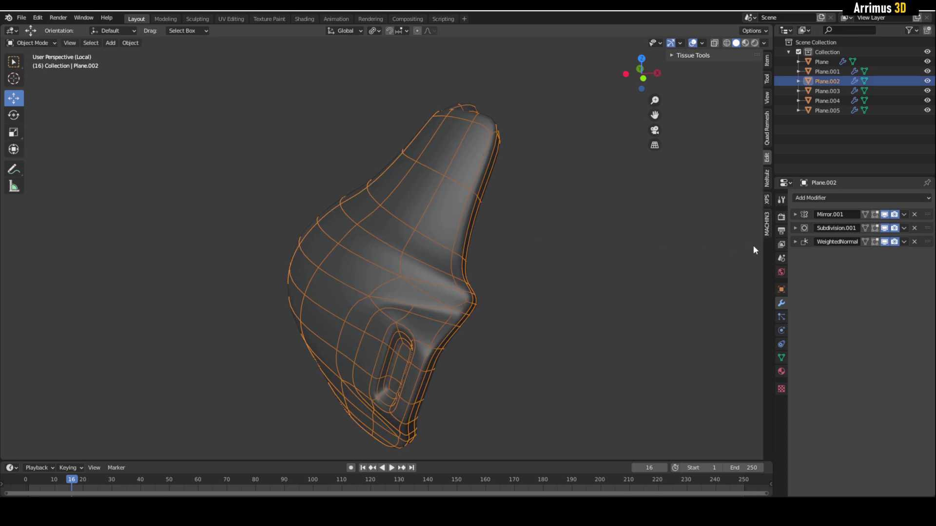
{"action": "key", "text": "ctrl+a"}
{"action": "key", "text": "ctrl+a"}
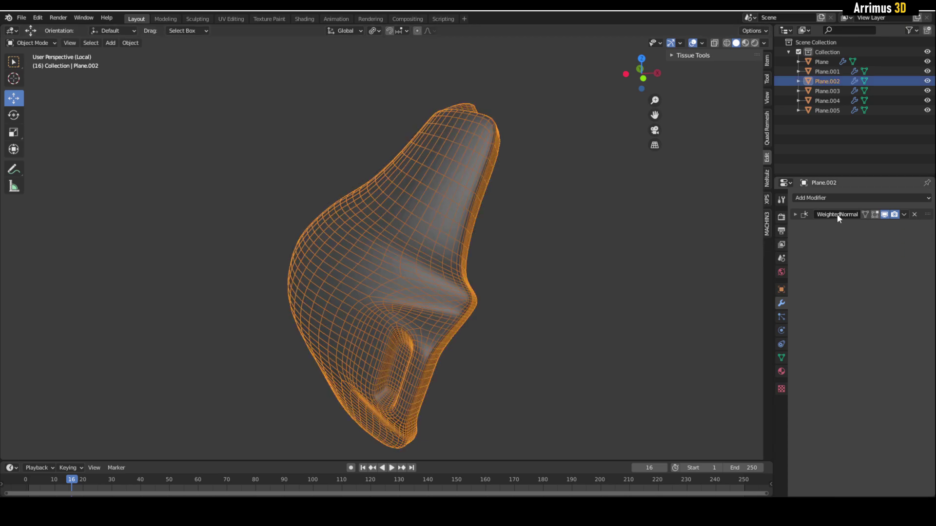
{"action": "key", "text": "ctrl+a"}
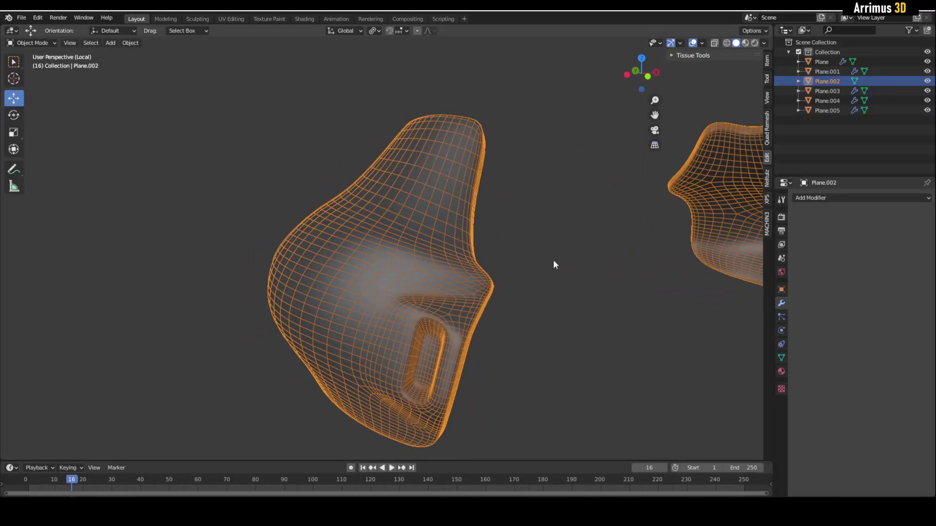
Export the selected mask mesh in IGES format
{"action": "left_click", "coordinate": [19, 19]}
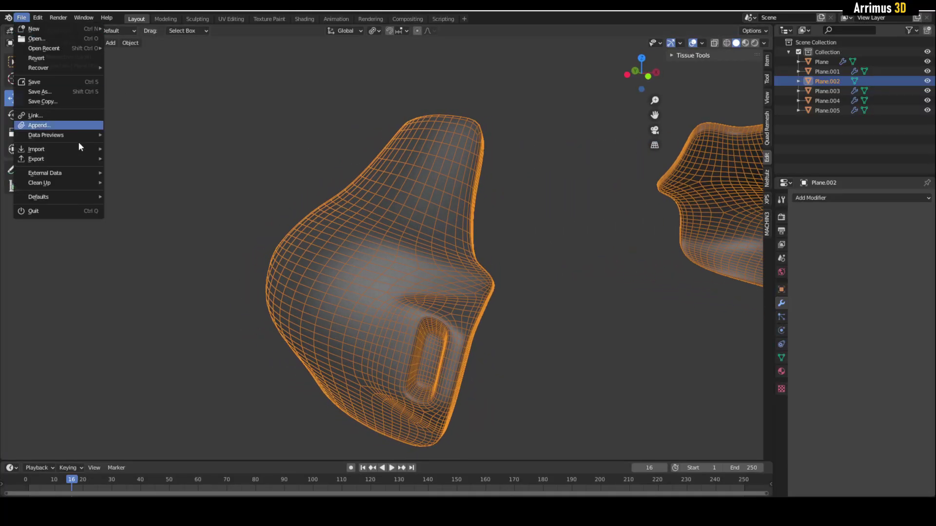
{"action": "mouse_move", "coordinate": [75, 162]}
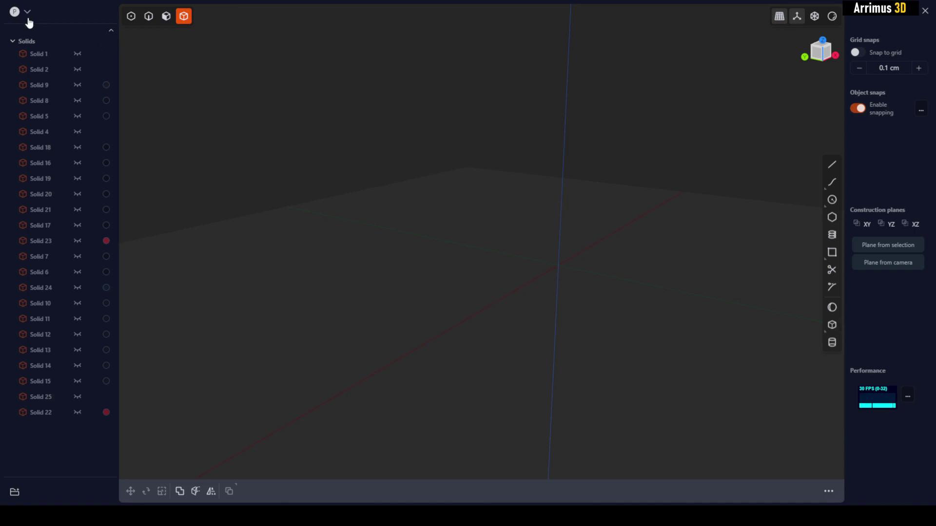
Switch to Plasticity and import the exported mask with healing, merging and sewing enabled at a sewing tolerance of 0.0001
{"action": "left_click", "coordinate": [23, 14]}
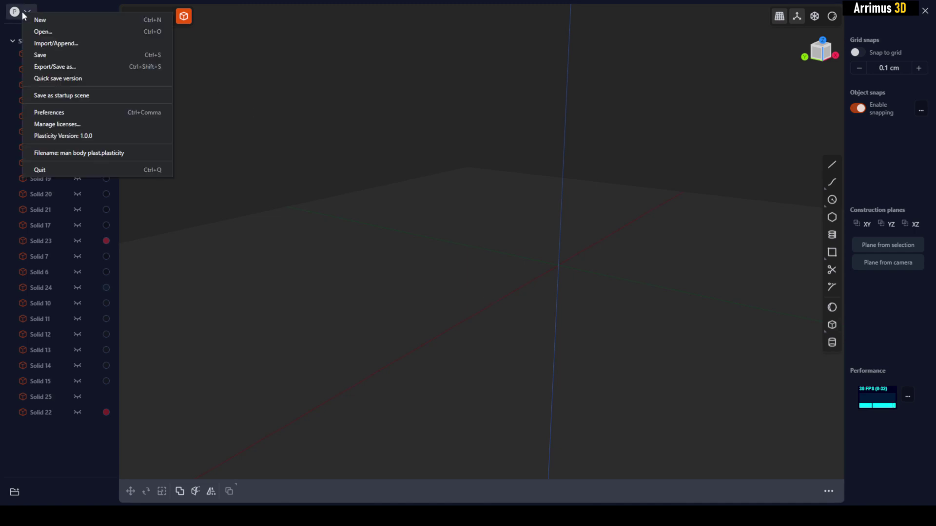
{"action": "left_click", "coordinate": [55, 43]}
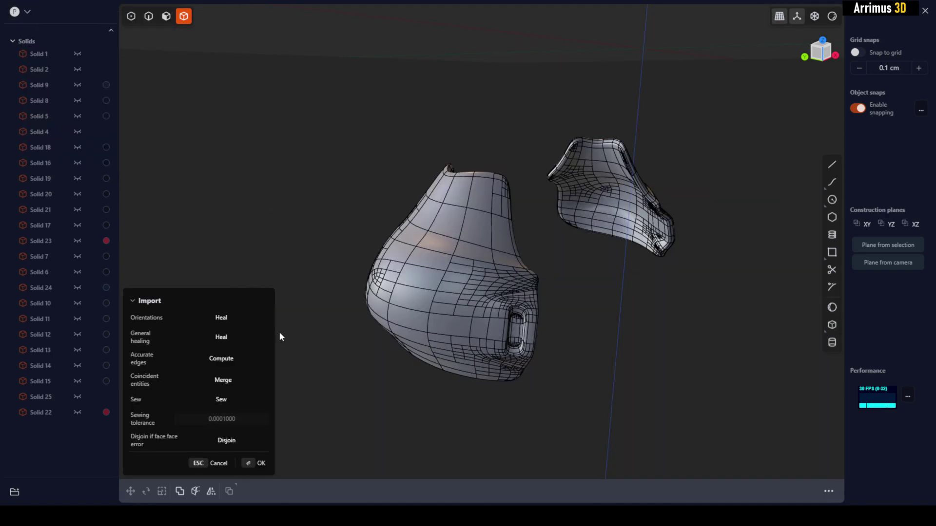
{"action": "left_click", "coordinate": [253, 466]}
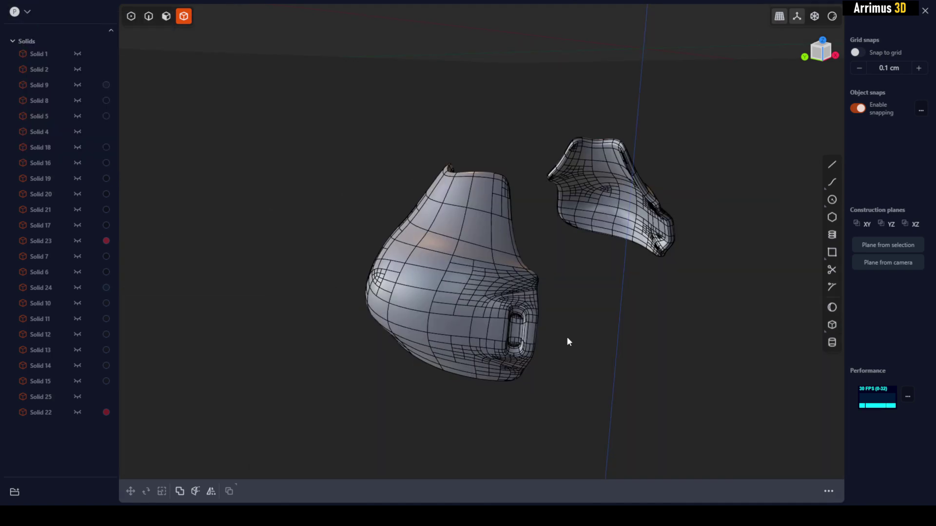
Delete the second imported mask solid, keeping only the larger front-facing one
{"action": "middle_click_drag", "start_coordinate": [566, 337], "coordinate": [534, 297]}
{"action": "scroll", "coordinate": [565, 302], "scroll_direction": "up", "scroll_amount": 4}
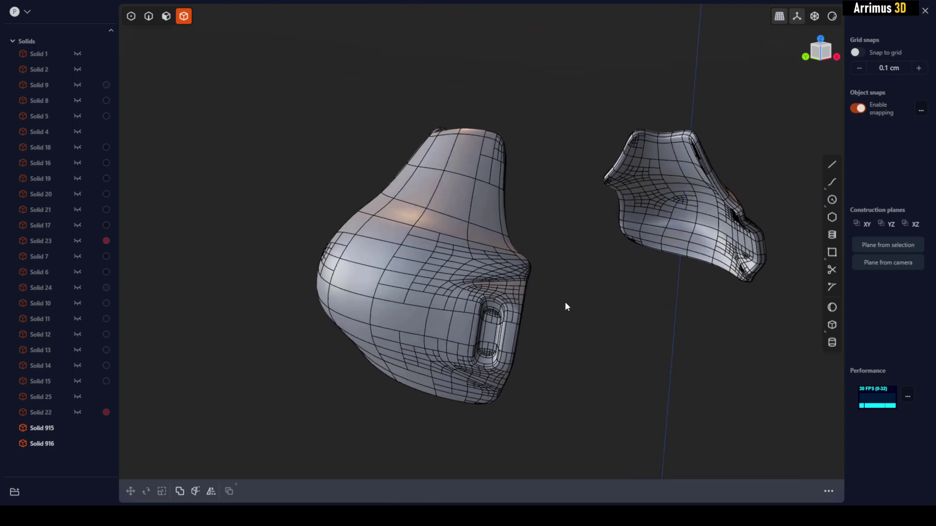
{"action": "scroll", "coordinate": [565, 305], "scroll_direction": "up", "scroll_amount": 5}
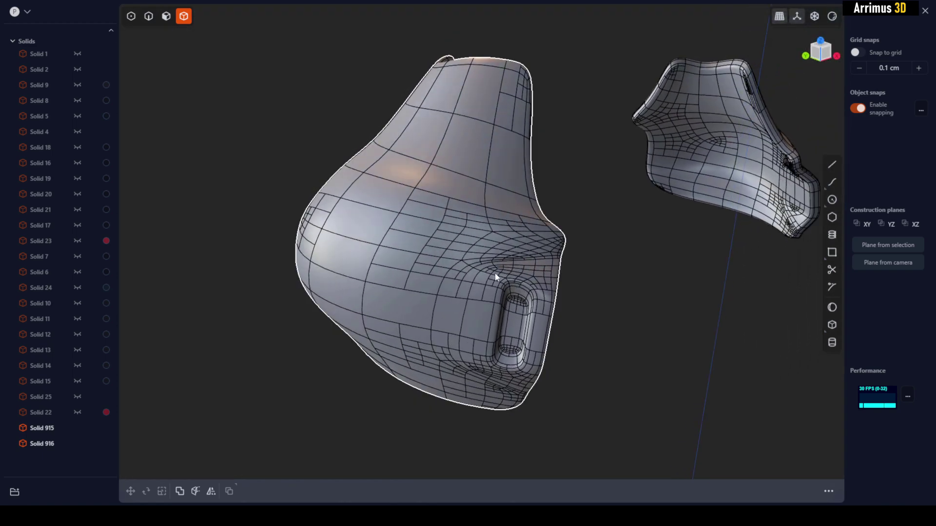
{"action": "scroll", "coordinate": [495, 277], "scroll_direction": "up", "scroll_amount": 5}
{"action": "middle_click_drag", "start_coordinate": [510, 258], "coordinate": [580, 244]}
{"action": "scroll", "coordinate": [568, 249], "scroll_direction": "down", "scroll_amount": 5}
{"action": "left_click", "coordinate": [615, 168]}
{"action": "key", "text": "Delete"}
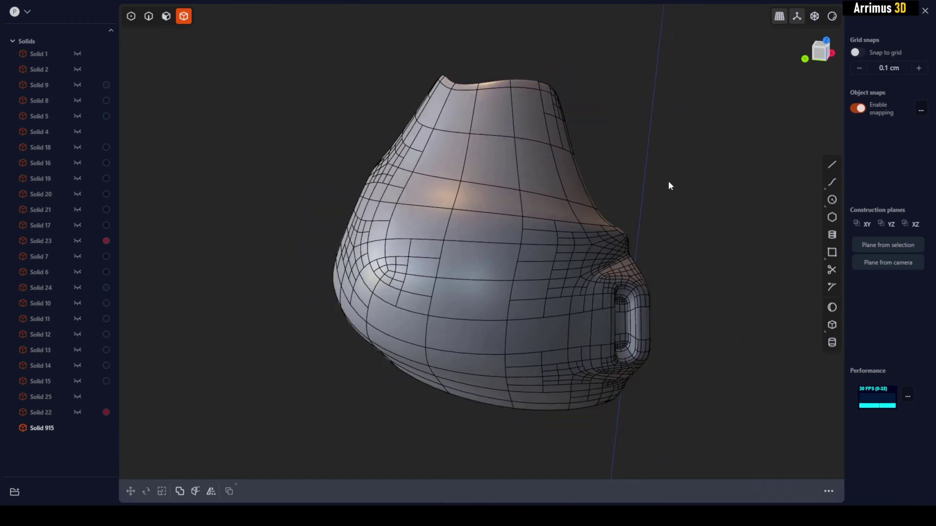
Set a temporary construction plane from the camera and draw an open polyline outlining a panel across the mask's lower part
{"action": "left_click", "coordinate": [882, 267]}
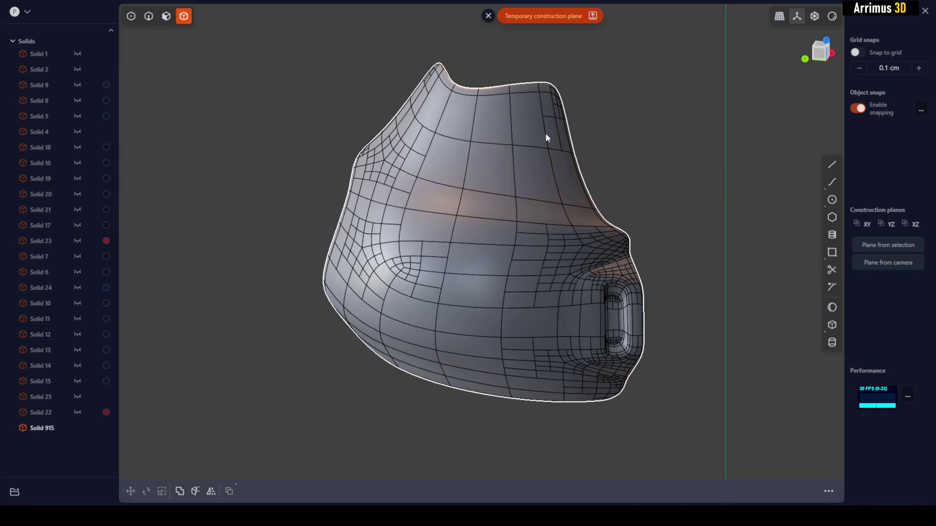
{"action": "key", "text": "l"}
{"action": "left_click", "coordinate": [670, 444]}
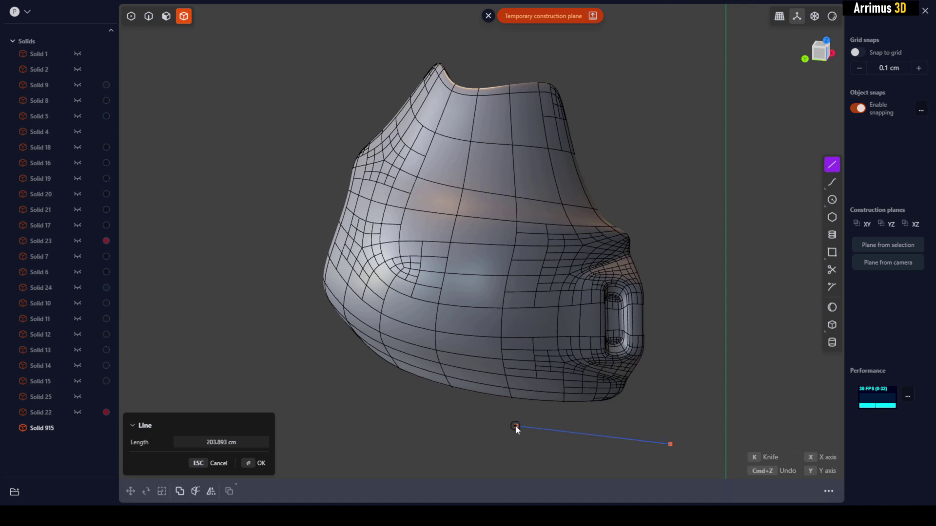
{"action": "left_click", "coordinate": [487, 226]}
{"action": "left_click", "coordinate": [405, 209]}
{"action": "left_click", "coordinate": [303, 370]}
{"action": "key", "text": "Return"}
Fillet the corners of the panel outline curve with a radius of about 50 cm
{"action": "key", "text": "b"}
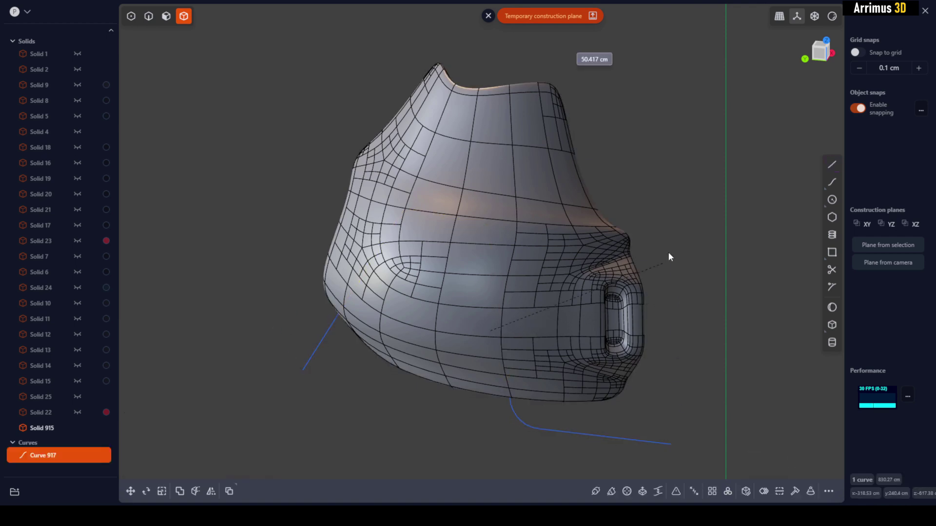
{"action": "left_click", "coordinate": [658, 261]}
{"action": "left_click", "coordinate": [677, 221]}
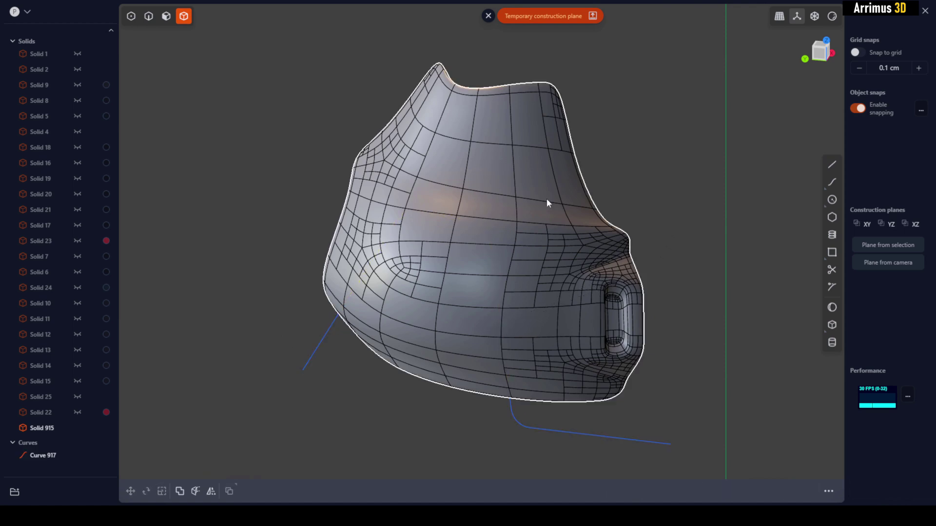
Cut the mask solid with the outline curve and delete the curve
{"action": "left_click", "coordinate": [542, 197]}
{"action": "key", "text": "c"}
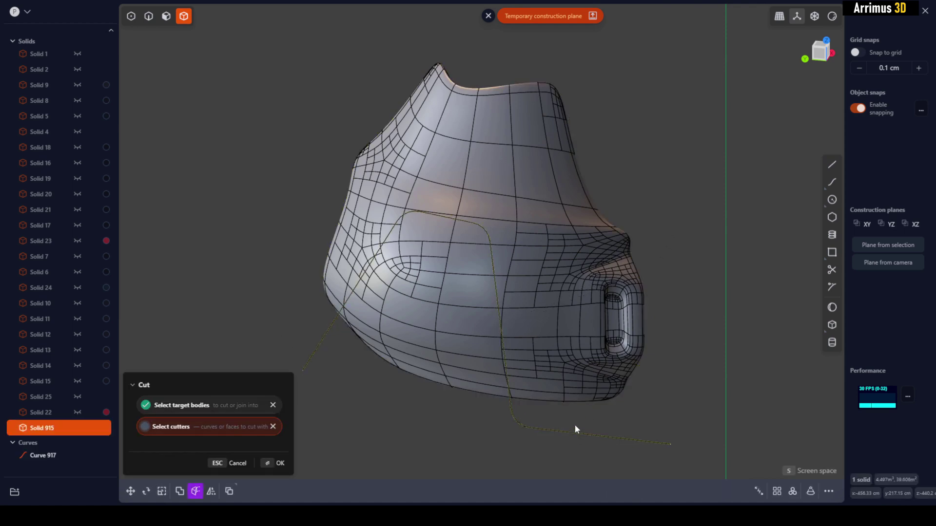
{"action": "key", "text": "Return"}
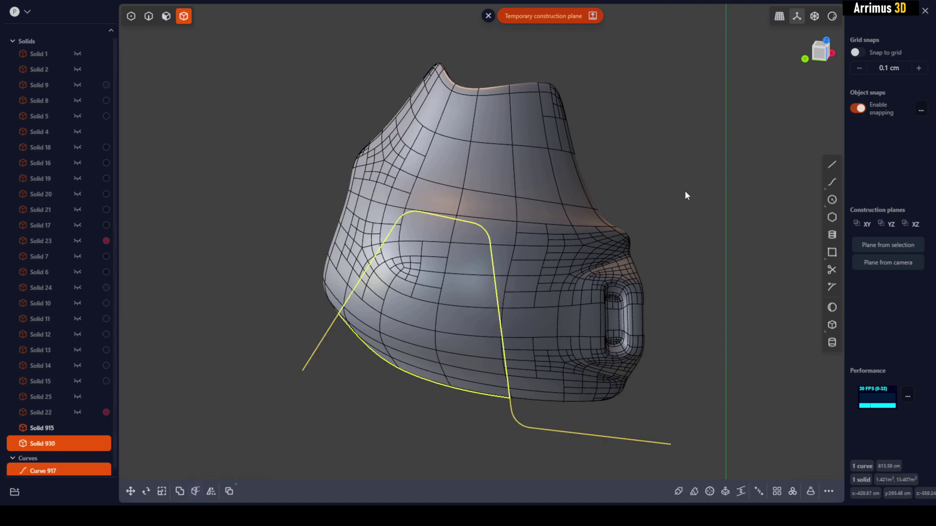
{"action": "key", "text": "Delete"}
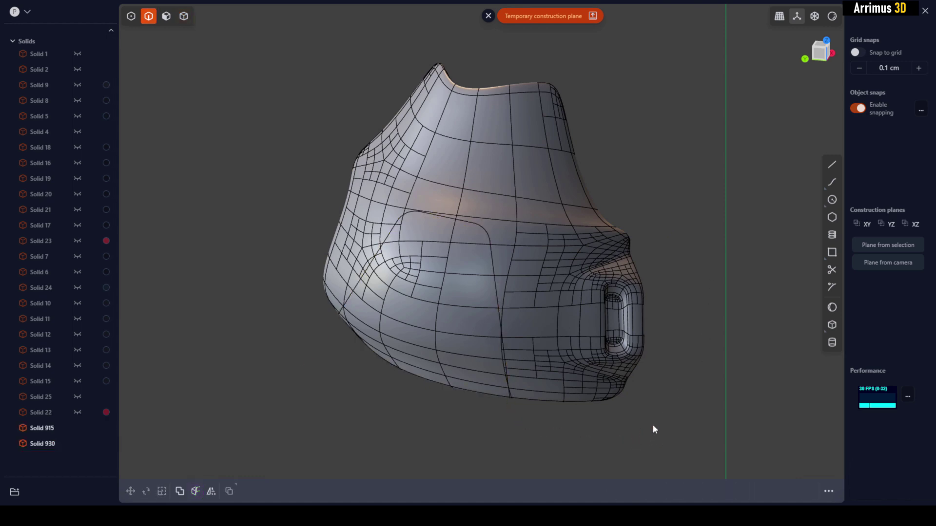
Isolate the cut lower panel and fillet its outer front edge along the cut
{"action": "key", "text": "4"}
{"action": "left_click", "coordinate": [464, 331]}
{"action": "key", "text": "shift+h"}
{"action": "middle_click_drag", "start_coordinate": [503, 273], "coordinate": [381, 266]}
{"action": "key", "text": "2"}
{"action": "left_click", "coordinate": [410, 233]}
{"action": "key", "text": "f"}
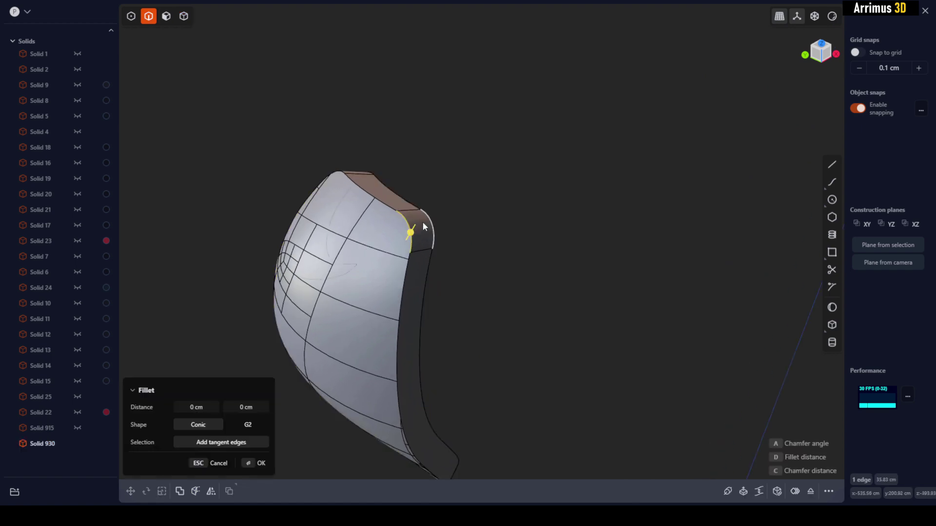
{"action": "left_click_drag", "start_coordinate": [422, 221], "coordinate": [430, 222]}
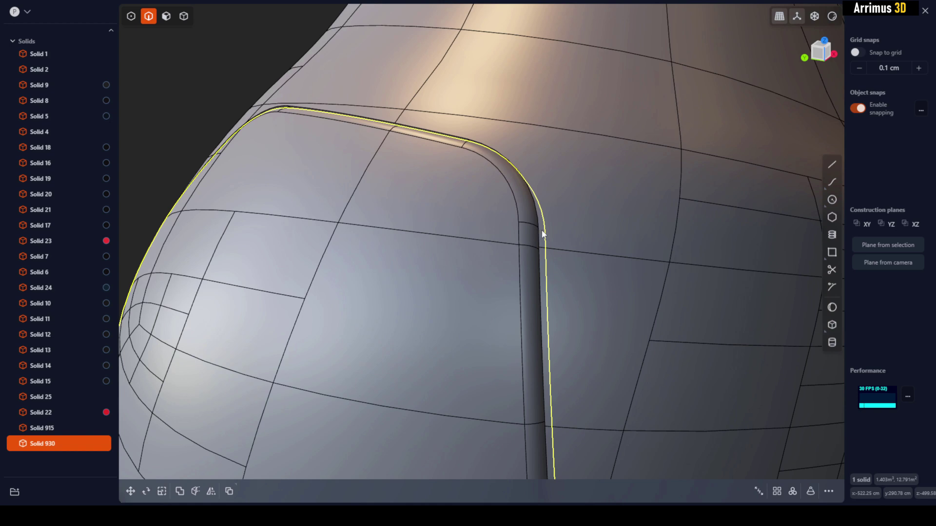
Fillet the matching cut edge on the main mask body by about 4 cm
{"action": "left_click", "coordinate": [542, 233]}
{"action": "key", "text": "f"}
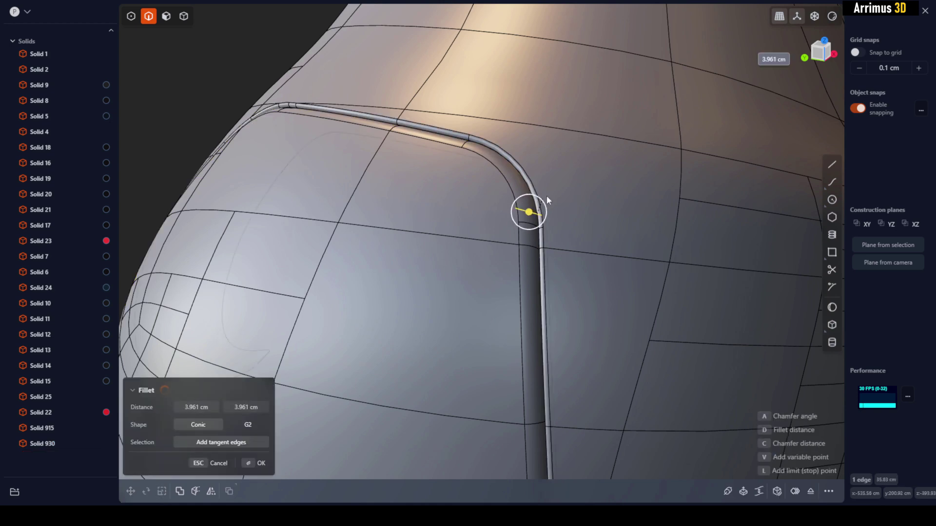
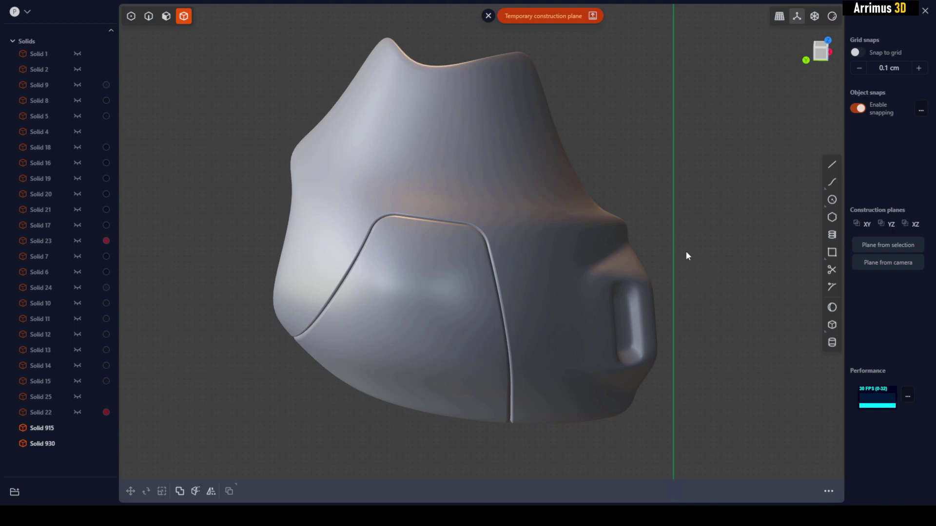
Draw a stepped cut curve with rounded corners across the side of the mask, above the existing panel seam
{"action": "left_click", "coordinate": [706, 319]}
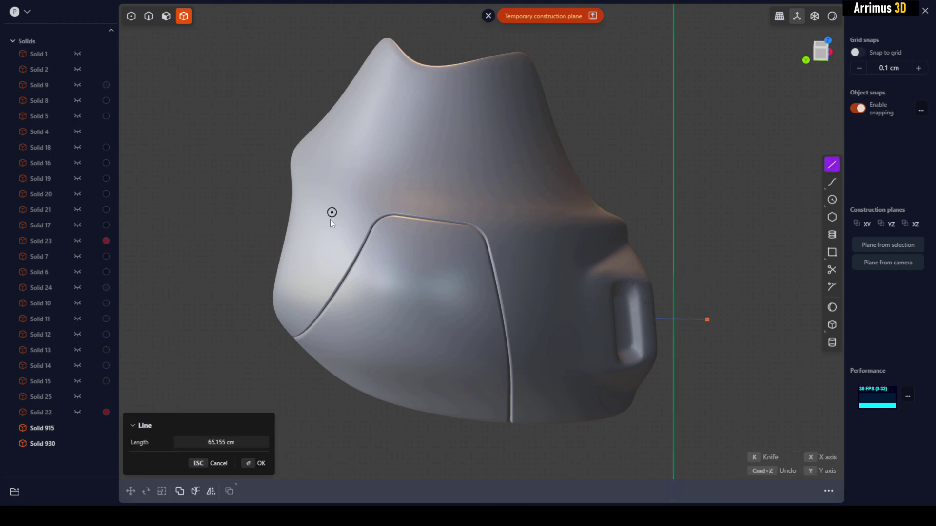
{"action": "left_click", "coordinate": [243, 221]}
{"action": "key", "text": "Return"}
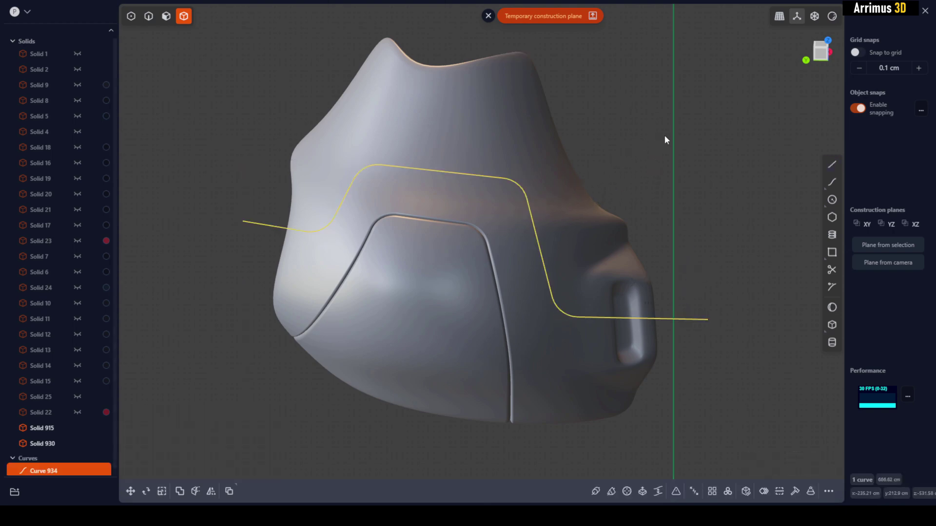
Cut the main mask body in two with the stepped curve
{"action": "left_click", "coordinate": [591, 223]}
{"action": "key", "text": "c"}
{"action": "left_click", "coordinate": [697, 320]}
{"action": "right_click", "coordinate": [720, 274]}
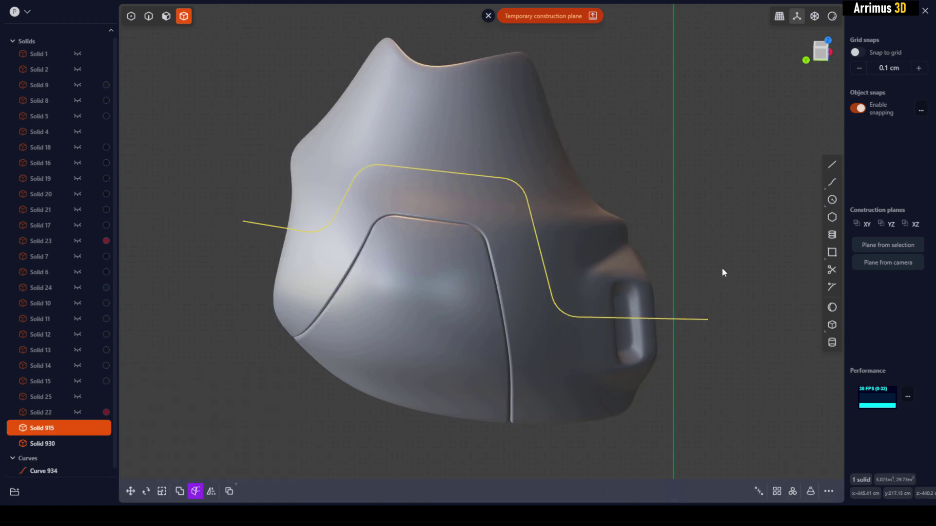
Offset the stepped cut curve upward by about 6.6 cm
{"action": "key", "text": "2"}
{"action": "key", "text": "ctrl+v"}
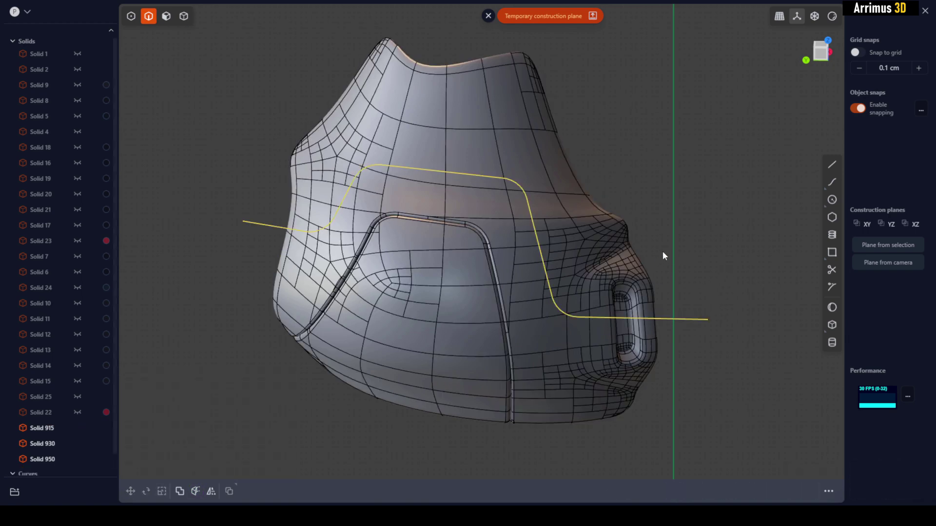
{"action": "key", "text": "o"}
{"action": "left_click", "coordinate": [653, 193]}
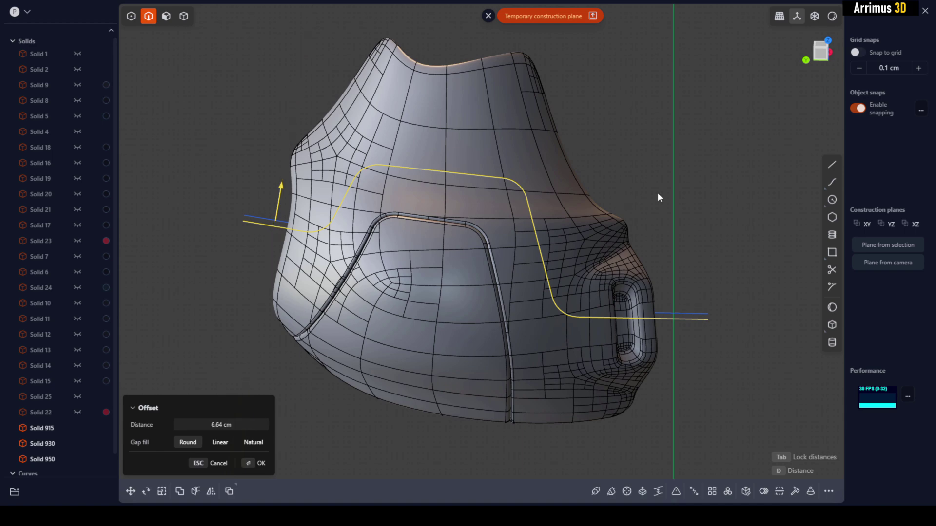
{"action": "right_click", "coordinate": [675, 192]}
Cut the upper mask body with the offset curve to separate a narrow strip, and delete the leftover curves
{"action": "key", "text": "4"}
{"action": "key", "text": "c"}
{"action": "left_click", "coordinate": [685, 312]}
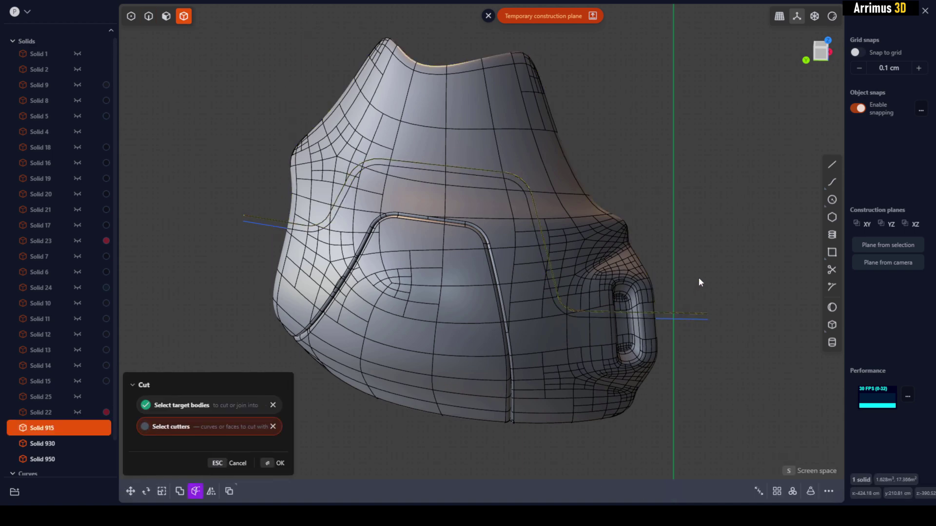
{"action": "right_click", "coordinate": [699, 276]}
{"action": "key", "text": "2"}
{"action": "left_click_drag", "start_coordinate": [730, 271], "coordinate": [685, 317]}
{"action": "key", "text": "Delete"}
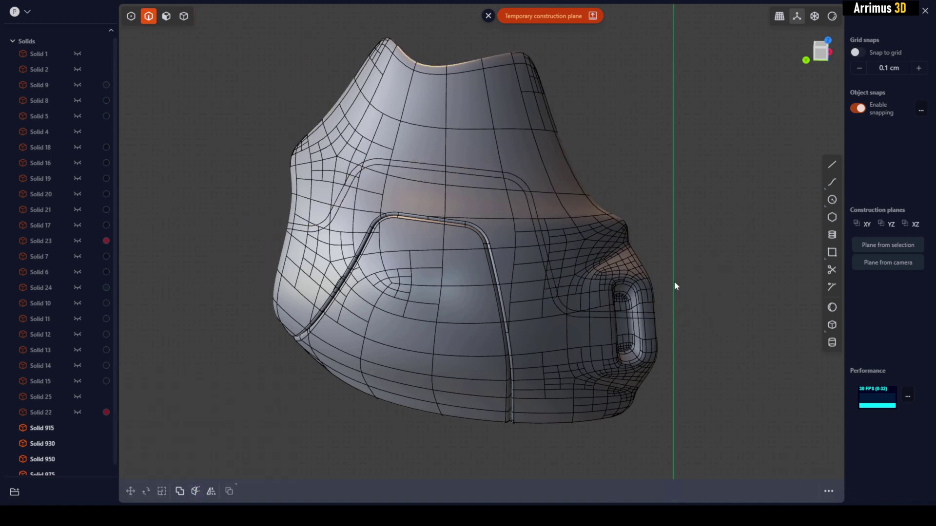
Isolate the narrow strip solid between the upper and lower mask bodies
{"action": "key", "text": "4"}
{"action": "left_click", "coordinate": [516, 181]}
{"action": "key", "text": "shift+h"}
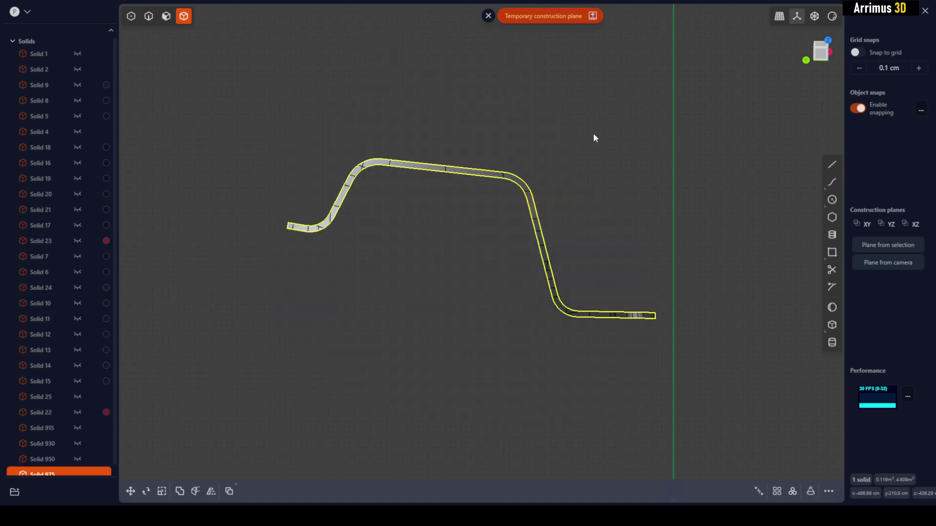
Draw an open three-segment polyline that crosses both sloped legs of the strip
{"action": "key", "text": "shift+a"}
{"action": "left_click", "coordinate": [572, 190]}
{"action": "left_click", "coordinate": [501, 244]}
{"action": "left_click", "coordinate": [371, 234]}
{"action": "left_click", "coordinate": [309, 169]}
{"action": "key", "text": "Return"}
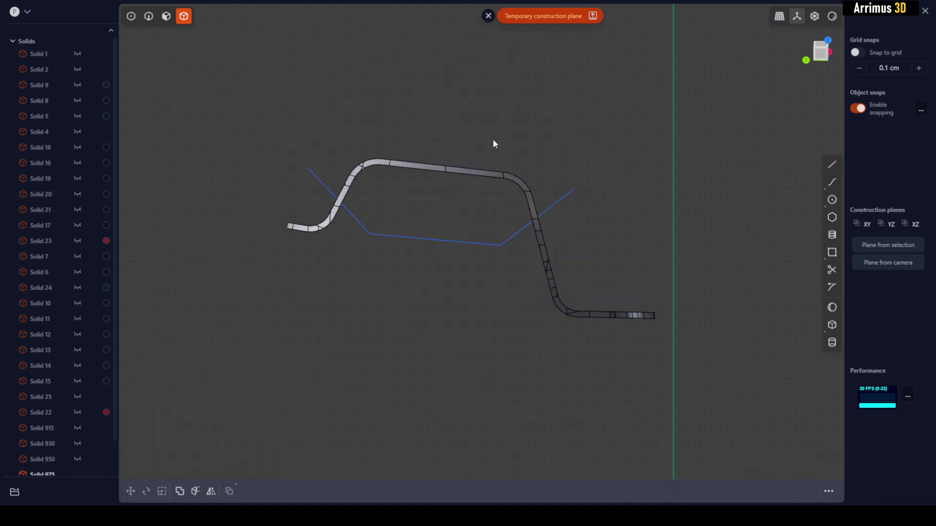
Cut the strip into separate sections with the three-segment polyline
{"action": "key", "text": "c"}
{"action": "left_click", "coordinate": [553, 204]}
{"action": "key", "text": "Return"}
{"action": "left_click", "coordinate": [589, 160]}
Offset all outer faces of the strip's middle section so that it stands proud of the mask surface
{"action": "scroll", "coordinate": [469, 163], "scroll_direction": "up", "scroll_amount": 6}
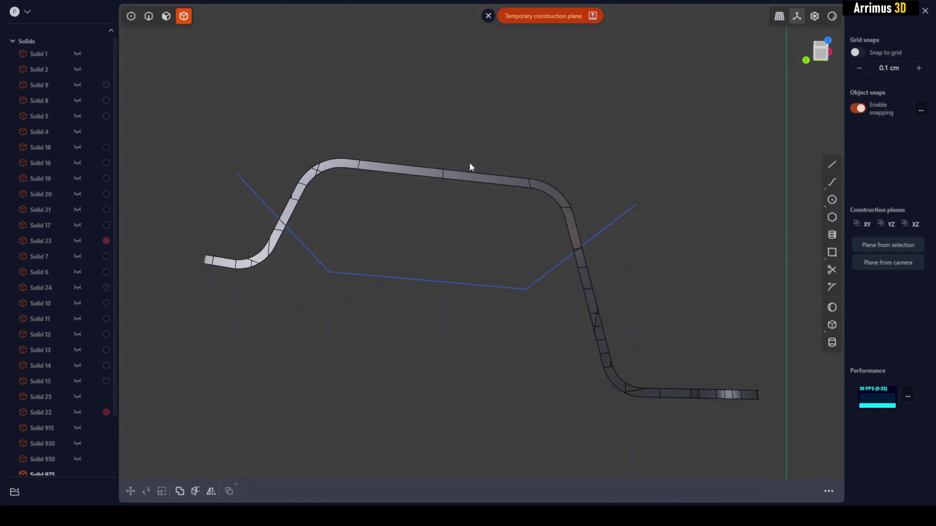
{"action": "scroll", "coordinate": [578, 263], "scroll_direction": "up", "scroll_amount": 1}
{"action": "key", "text": "3"}
{"action": "left_click", "coordinate": [599, 249]}
{"action": "left_click", "coordinate": [656, 215]}
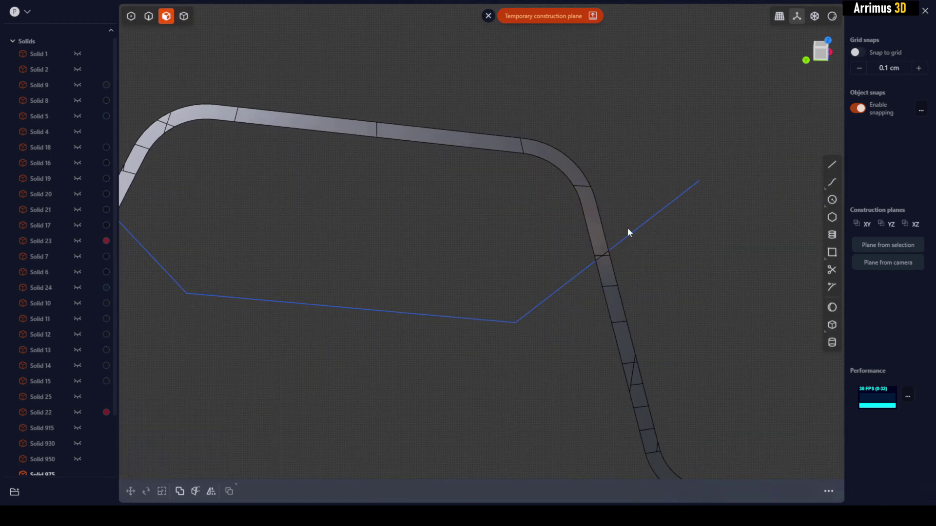
{"action": "scroll", "coordinate": [615, 251], "scroll_direction": "up", "scroll_amount": 4}
{"action": "left_click", "coordinate": [581, 265]}
{"action": "left_click", "coordinate": [584, 220], "text": "shift"}
{"action": "left_click", "coordinate": [547, 119], "text": "shift"}
{"action": "left_click", "coordinate": [401, 61], "text": "shift"}
{"action": "scroll", "coordinate": [361, 134], "scroll_direction": "down", "scroll_amount": 3}
{"action": "middle_click_drag", "start_coordinate": [259, 145], "coordinate": [464, 193]}
{"action": "left_click", "coordinate": [449, 125], "text": "shift"}
{"action": "left_click", "coordinate": [389, 124], "text": "shift"}
{"action": "left_click", "coordinate": [332, 147], "text": "shift"}
{"action": "left_click", "coordinate": [323, 132], "text": "shift"}
{"action": "left_click", "coordinate": [299, 160], "text": "shift"}
{"action": "left_click", "coordinate": [282, 191], "text": "shift"}
{"action": "middle_click_drag", "start_coordinate": [269, 211], "coordinate": [331, 175]}
{"action": "scroll", "coordinate": [332, 175], "scroll_direction": "up", "scroll_amount": 5}
{"action": "left_click", "coordinate": [323, 165], "text": "shift"}
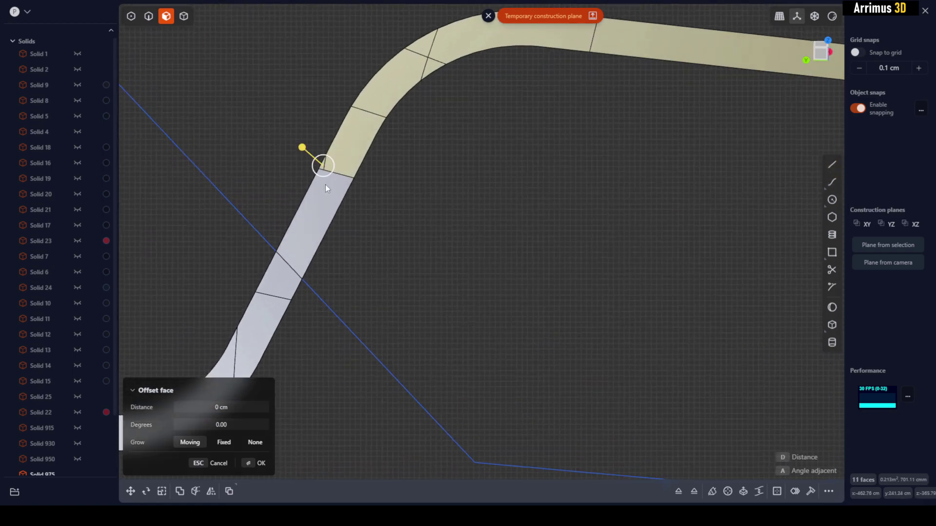
{"action": "left_click", "coordinate": [326, 182], "text": "shift"}
{"action": "scroll", "coordinate": [336, 187], "scroll_direction": "down", "scroll_amount": 2}
{"action": "middle_click_drag", "start_coordinate": [522, 200], "coordinate": [568, 179]}
{"action": "key", "text": "d"}
{"action": "left_click", "coordinate": [513, 148]}
{"action": "left_click", "coordinate": [560, 146]}
Isolate the mask bodies together with the strip pieces, hiding all other solids
{"action": "key", "text": "2"}
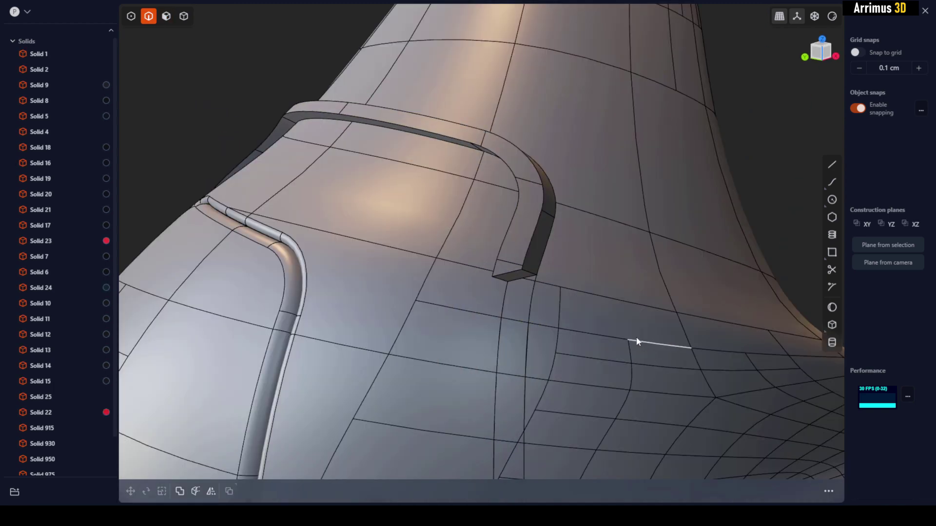
{"action": "key", "text": "4"}
{"action": "middle_click_drag", "start_coordinate": [637, 342], "coordinate": [641, 175]}
{"action": "left_click_drag", "start_coordinate": [642, 170], "coordinate": [356, 284]}
{"action": "key", "text": "shift+h"}
{"action": "left_click", "coordinate": [711, 183]}
{"action": "scroll", "coordinate": [548, 266], "scroll_direction": "down", "scroll_amount": 4}
{"action": "middle_click_drag", "start_coordinate": [546, 271], "coordinate": [580, 192], "text": "shift"}
Switch the viewport to the light grey material shading and give the lower front panel a dark grey material
{"action": "left_click", "coordinate": [470, 207]}
{"action": "left_click", "coordinate": [833, 18]}
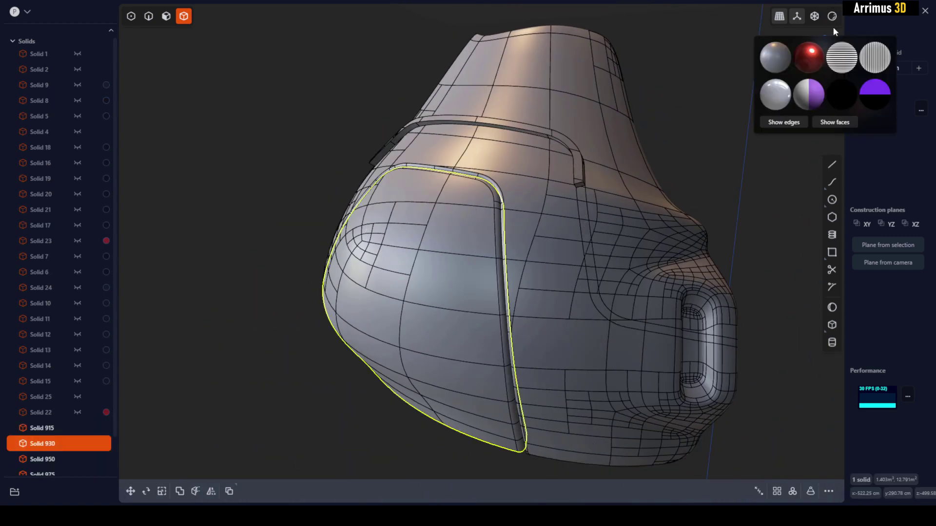
{"action": "left_click", "coordinate": [781, 105]}
{"action": "middle_click_drag", "start_coordinate": [641, 112], "coordinate": [609, 139], "text": "shift"}
{"action": "key", "text": "m"}
{"action": "left_click", "coordinate": [241, 216]}
{"action": "left_click_drag", "start_coordinate": [221, 236], "coordinate": [159, 280]}
{"action": "right_click", "coordinate": [252, 126]}
Assign a blue material to the upper mask body
{"action": "left_click", "coordinate": [525, 125]}
{"action": "key", "text": "m"}
{"action": "left_click", "coordinate": [251, 215]}
{"action": "left_click_drag", "start_coordinate": [248, 287], "coordinate": [269, 271]}
{"action": "left_click", "coordinate": [242, 301]}
{"action": "key", "text": "Return"}
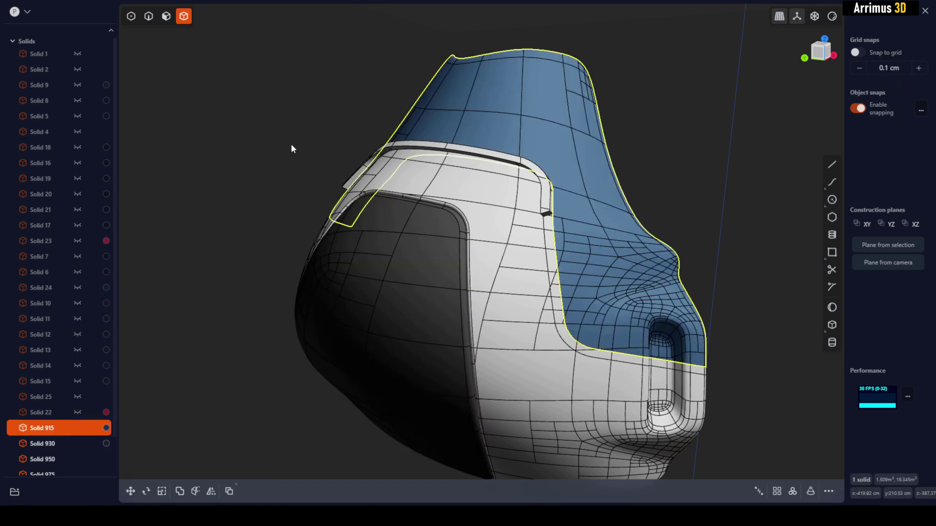
Assign a red material to the mask body between the strip and the dark panel
{"action": "left_click", "coordinate": [300, 156]}
{"action": "left_click", "coordinate": [482, 205]}
{"action": "left_click", "coordinate": [255, 218]}
{"action": "left_click_drag", "start_coordinate": [257, 271], "coordinate": [274, 254]}
{"action": "right_click", "coordinate": [299, 144]}
{"action": "left_click", "coordinate": [299, 144]}
{"action": "middle_click_drag", "start_coordinate": [299, 143], "coordinate": [451, 167]}
Fillet the edges at both ends of the raised strip section
{"action": "left_click", "coordinate": [451, 170]}
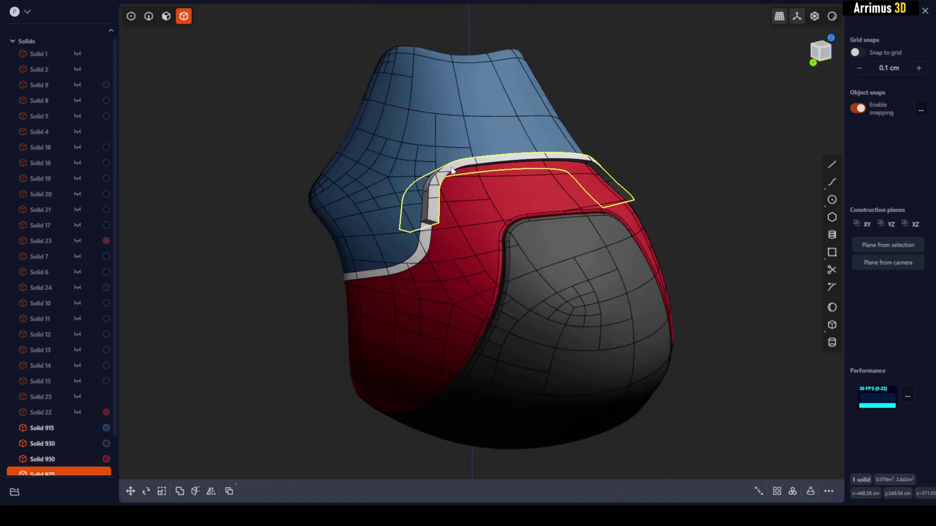
{"action": "middle_click_drag", "start_coordinate": [641, 219], "coordinate": [665, 159]}
{"action": "key", "text": "2"}
{"action": "left_click", "coordinate": [544, 156]}
{"action": "left_click", "coordinate": [363, 162]}
{"action": "scroll", "coordinate": [361, 165], "scroll_direction": "up", "scroll_amount": 2}
{"action": "middle_click_drag", "start_coordinate": [361, 177], "coordinate": [516, 249]}
{"action": "left_click", "coordinate": [516, 249]}
{"action": "key", "text": "d"}
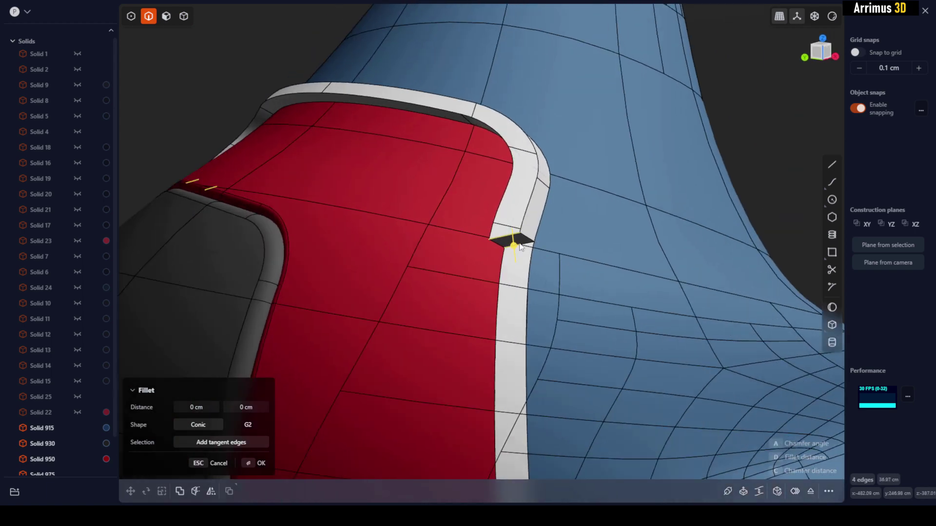
{"action": "key", "text": "Return"}
{"action": "middle_click_drag", "start_coordinate": [513, 240], "coordinate": [540, 219]}
Clear the selection and toggle the edge display off to inspect the coloured panels
{"action": "scroll", "coordinate": [540, 219], "scroll_direction": "down", "scroll_amount": 4}
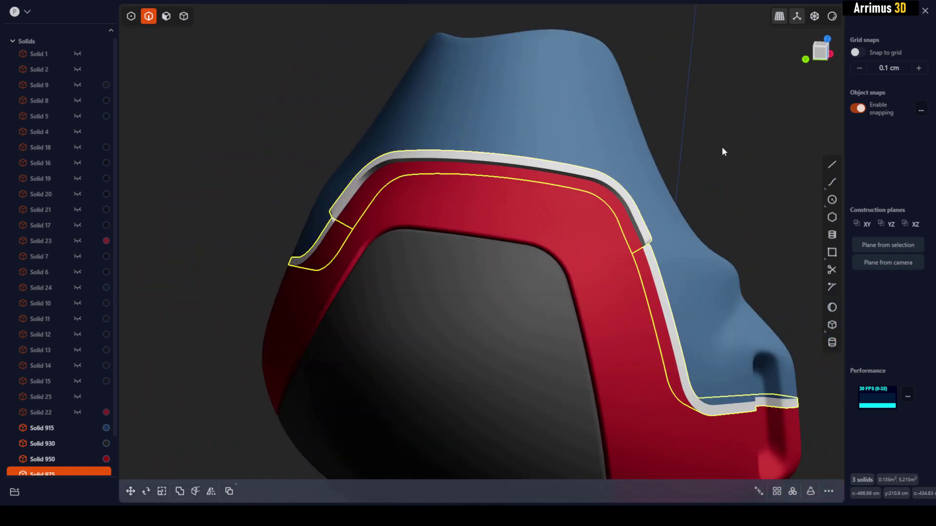
{"action": "scroll", "coordinate": [720, 176], "scroll_direction": "down", "scroll_amount": 1}
{"action": "middle_click_drag", "start_coordinate": [718, 190], "coordinate": [649, 225], "text": "shift"}
{"action": "left_click", "coordinate": [753, 185]}
{"action": "key", "text": "4"}
{"action": "key", "text": "alt+shift+z"}
{"action": "key", "text": "alt+shift+z"}
{"action": "key", "text": "alt+shift+z"}
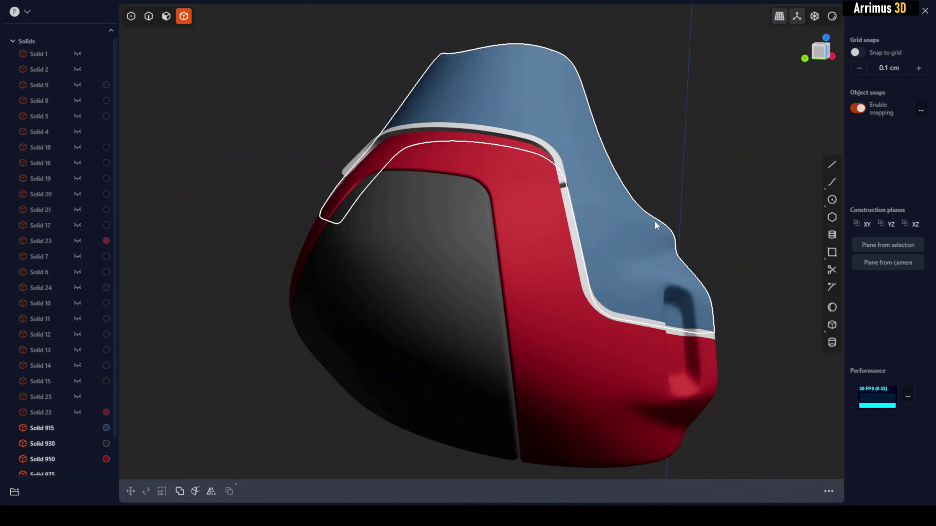
{"action": "middle_click_drag", "start_coordinate": [764, 390], "coordinate": [747, 335], "text": "shift"}
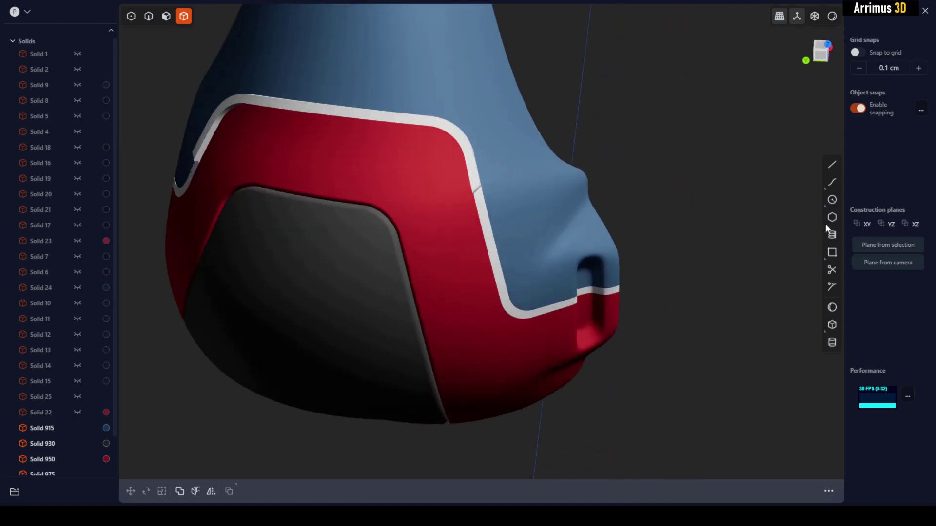
Draw a slanted rectangle about 6.9 by 21.5 cm on the red body beside the strip's rear leg
{"action": "left_click", "coordinate": [832, 252]}
{"action": "scroll", "coordinate": [418, 209], "scroll_direction": "up", "scroll_amount": 4}
{"action": "left_click", "coordinate": [445, 161]}
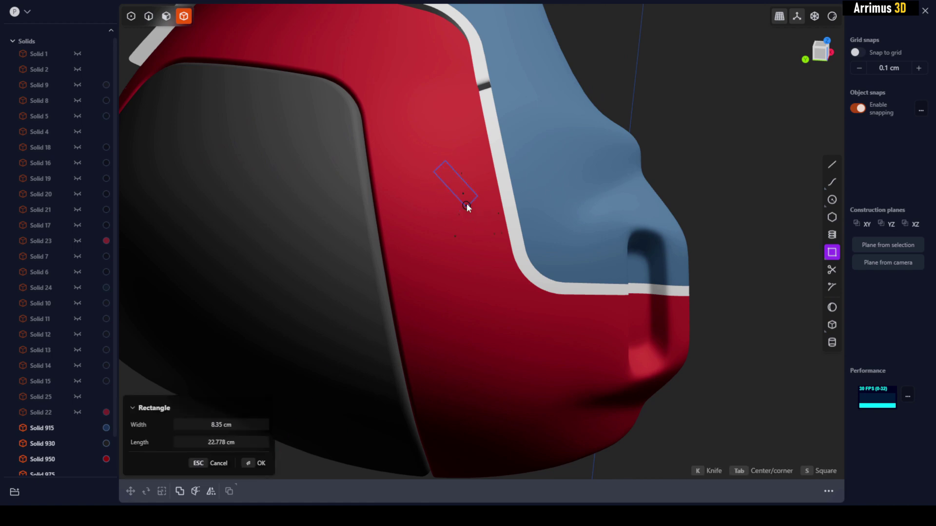
{"action": "left_click", "coordinate": [468, 200]}
{"action": "scroll", "coordinate": [469, 209], "scroll_direction": "up", "scroll_amount": 3}
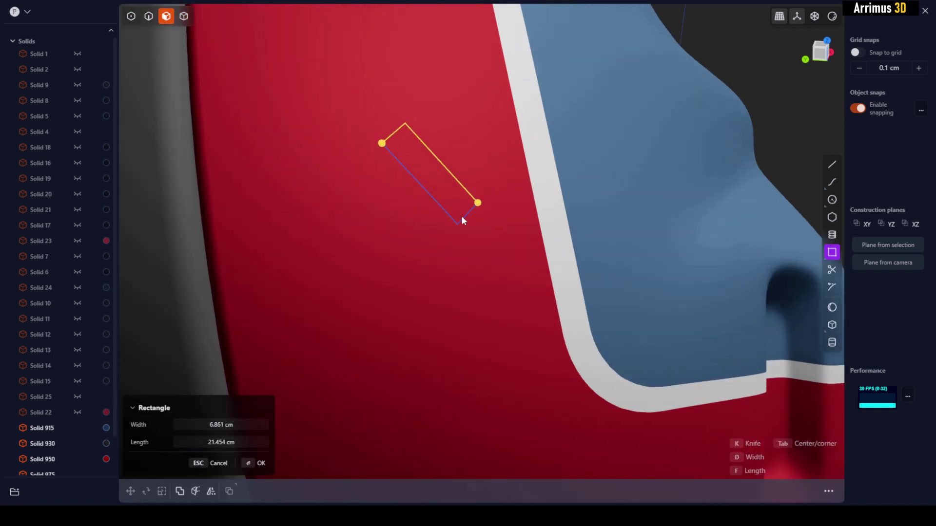
{"action": "left_click", "coordinate": [462, 217]}
Extrude the slanted rectangle about 3.2 cm outward into a new bar
{"action": "key", "text": "e"}
{"action": "middle_click_drag", "start_coordinate": [456, 207], "coordinate": [555, 178]}
{"action": "key", "text": "d"}
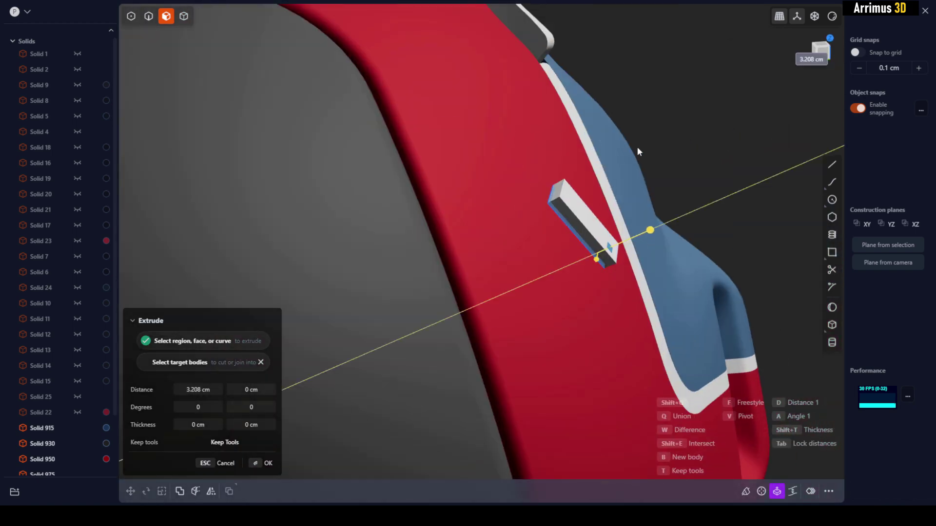
{"action": "left_click", "coordinate": [637, 148]}
{"action": "right_click", "coordinate": [636, 149]}
Fillet the bar's four short corner edges by about 2.7 cm to round its ends
{"action": "scroll", "coordinate": [590, 214], "scroll_direction": "up", "scroll_amount": 3}
{"action": "key", "text": "2"}
{"action": "left_click", "coordinate": [569, 247]}
{"action": "key", "text": "x"}
{"action": "left_click", "coordinate": [533, 188]}
{"action": "key", "text": "b"}
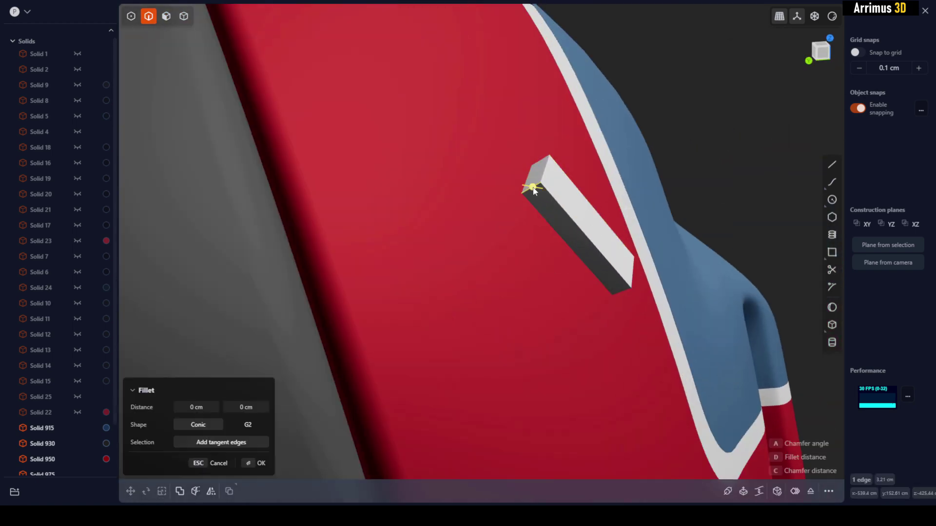
{"action": "left_click", "coordinate": [539, 163], "text": "shift"}
{"action": "middle_click_drag", "start_coordinate": [560, 215], "coordinate": [415, 229]}
{"action": "left_click", "coordinate": [402, 143], "text": "shift"}
{"action": "left_click", "coordinate": [353, 169], "text": "shift"}
{"action": "key", "text": "d"}
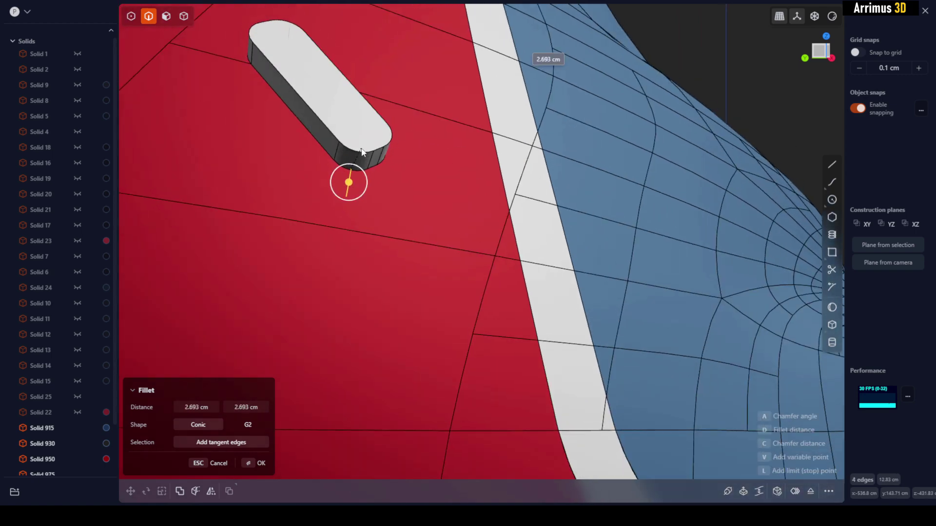
{"action": "left_click", "coordinate": [361, 153]}
{"action": "right_click", "coordinate": [441, 124]}
Focus on the rounded bar and fillet its rim edge
{"action": "key", "text": "4"}
{"action": "left_click", "coordinate": [366, 124]}
{"action": "left_click", "coordinate": [367, 121]}
{"action": "key", "text": "slash"}
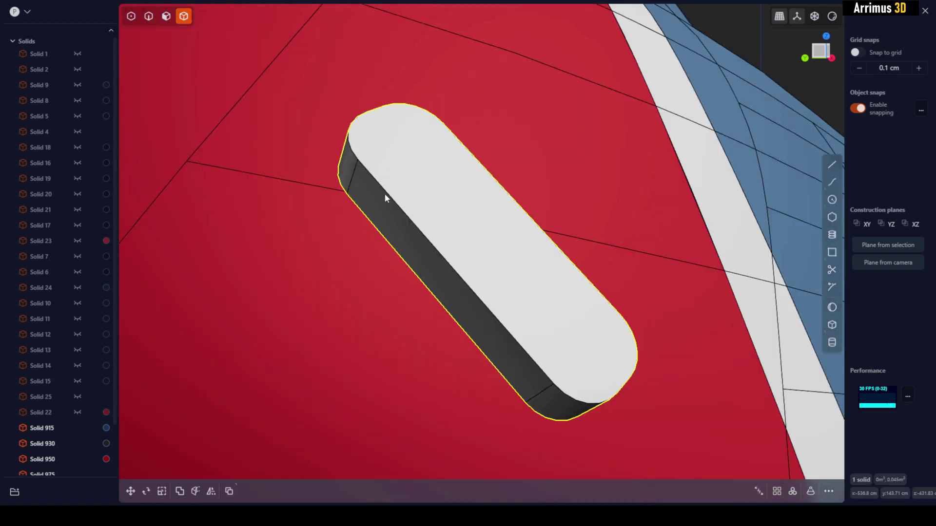
{"action": "middle_click_drag", "start_coordinate": [387, 190], "coordinate": [413, 164]}
{"action": "key", "text": "2"}
{"action": "left_click", "coordinate": [372, 133]}
{"action": "key", "text": "b"}
{"action": "key", "text": "d"}
{"action": "middle_click_drag", "start_coordinate": [372, 133], "coordinate": [622, 142]}
{"action": "key", "text": "Return"}
Offset a face of the rounded bar
{"action": "key", "text": "3"}
{"action": "left_click", "coordinate": [493, 153]}
{"action": "key", "text": "d"}
{"action": "right_click", "coordinate": [539, 138]}
Start placing duplicates of the rounded bar on the mask and adjust the Face option in the object snaps
{"action": "key", "text": "4"}
{"action": "left_click", "coordinate": [510, 210]}
{"action": "middle_click_drag", "start_coordinate": [510, 210], "coordinate": [522, 267]}
{"action": "scroll", "coordinate": [551, 205], "scroll_direction": "down", "scroll_amount": 3}
{"action": "key", "text": "ctrl+d"}
{"action": "left_click", "coordinate": [532, 214]}
{"action": "scroll", "coordinate": [531, 225], "scroll_direction": "down", "scroll_amount": 4}
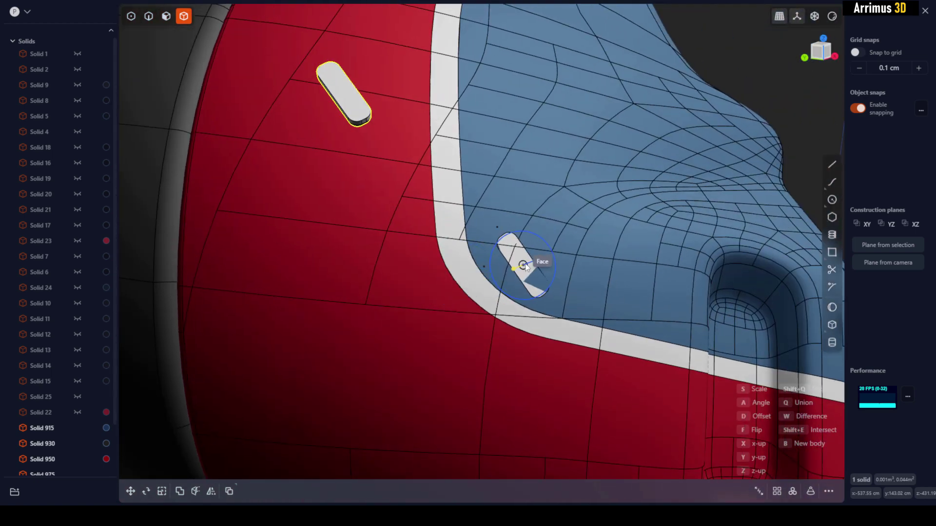
{"action": "left_click", "coordinate": [920, 110]}
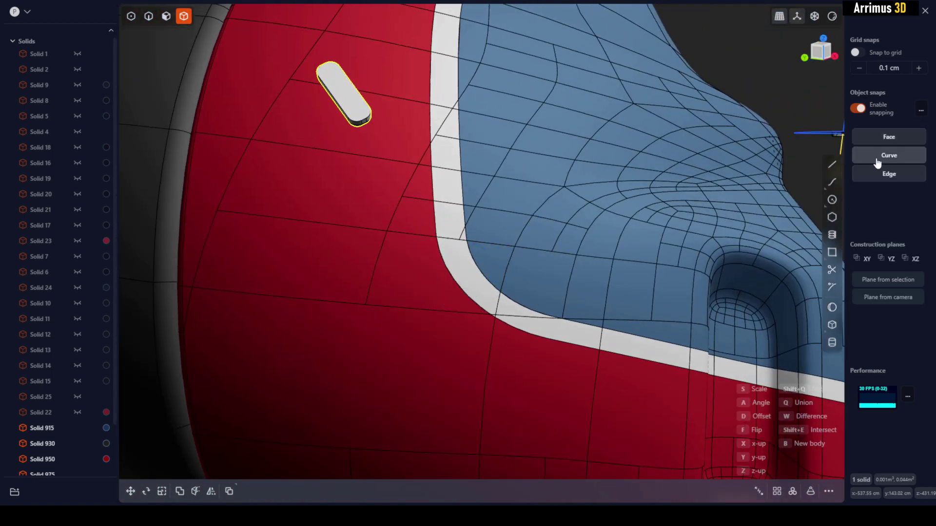
{"action": "left_click", "coordinate": [902, 137]}
Place a bar copy on the blue panel beside the white strip's bend, rotate it and adjust its offset from the surface
{"action": "left_click", "coordinate": [526, 243]}
{"action": "key", "text": "a"}
{"action": "left_click", "coordinate": [609, 227]}
{"action": "middle_click_drag", "start_coordinate": [609, 227], "coordinate": [508, 249]}
{"action": "scroll", "coordinate": [531, 230], "scroll_direction": "up", "scroll_amount": 3}
{"action": "key", "text": "d"}
{"action": "left_click", "coordinate": [489, 229]}
Place rotated bar copies on the red panel below the strip's bend and near the chin
{"action": "scroll", "coordinate": [546, 251], "scroll_direction": "down", "scroll_amount": 5}
{"action": "middle_click_drag", "start_coordinate": [610, 333], "coordinate": [480, 227], "text": "shift"}
{"action": "scroll", "coordinate": [487, 229], "scroll_direction": "down", "scroll_amount": 1}
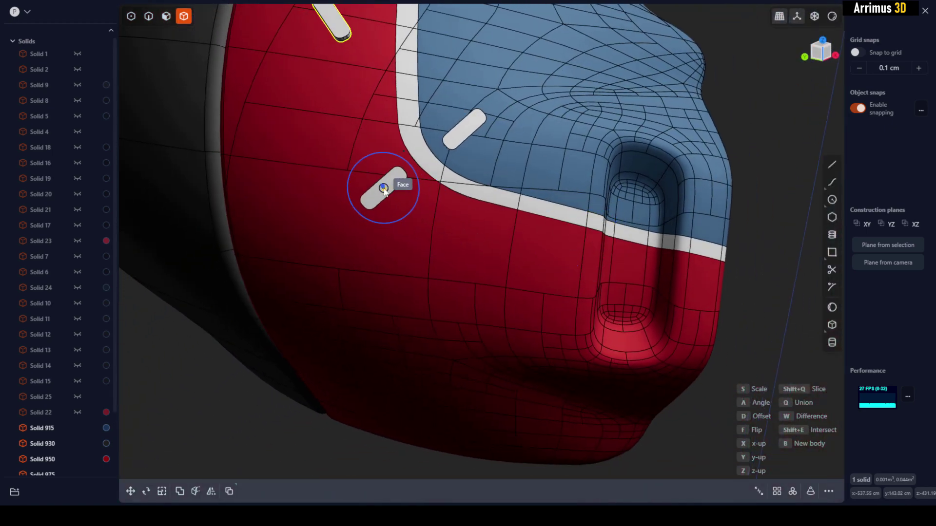
{"action": "left_click", "coordinate": [380, 194]}
{"action": "right_click_drag", "start_coordinate": [390, 164], "coordinate": [582, 320]}
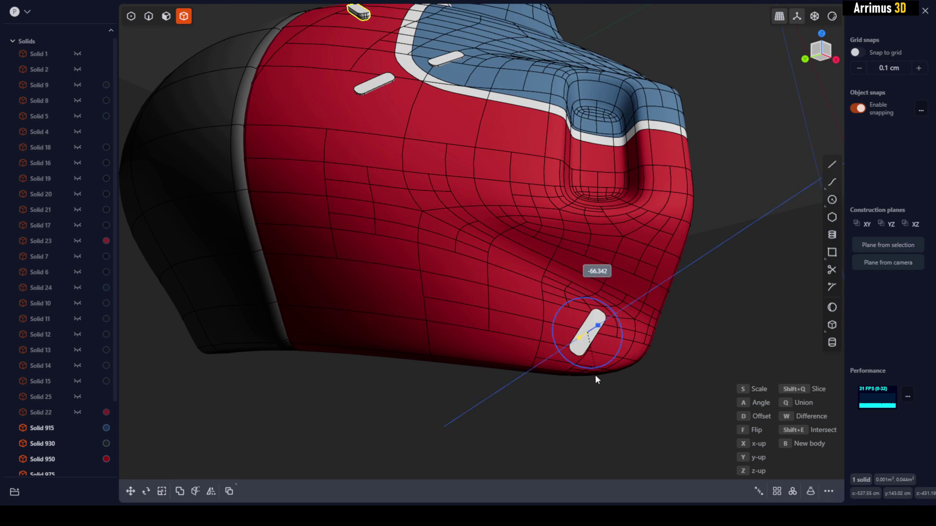
{"action": "left_click", "coordinate": [489, 350]}
Place rotated bar copies around the side and back of the dark shell
{"action": "right_click_drag", "start_coordinate": [489, 350], "coordinate": [398, 237]}
{"action": "left_click_drag", "start_coordinate": [389, 235], "coordinate": [425, 221]}
{"action": "middle_click_drag", "start_coordinate": [425, 221], "coordinate": [546, 281]}
{"action": "right_click_drag", "start_coordinate": [545, 282], "coordinate": [550, 291]}
{"action": "left_click_drag", "start_coordinate": [550, 290], "coordinate": [550, 325]}
{"action": "right_click_drag", "start_coordinate": [420, 285], "coordinate": [529, 285]}
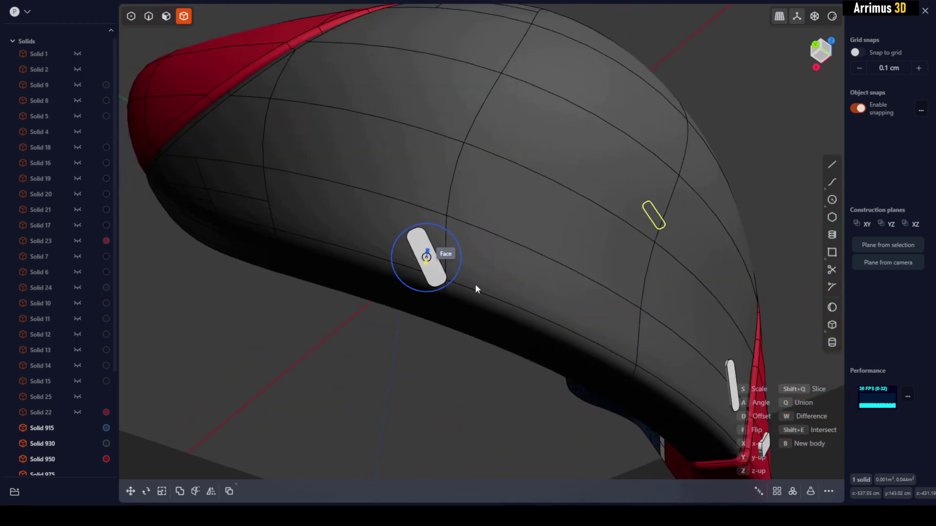
{"action": "right_click_drag", "start_coordinate": [428, 257], "coordinate": [411, 236]}
{"action": "left_click", "coordinate": [384, 209]}
Place rotated bar copies on the red panel between the white strip and the dark shell
{"action": "right_click_drag", "start_coordinate": [475, 125], "coordinate": [446, 227]}
{"action": "middle_click_drag", "start_coordinate": [445, 226], "coordinate": [390, 246]}
{"action": "left_click_drag", "start_coordinate": [369, 176], "coordinate": [388, 213]}
{"action": "middle_click_drag", "start_coordinate": [388, 214], "coordinate": [657, 199]}
{"action": "left_click_drag", "start_coordinate": [608, 208], "coordinate": [627, 246]}
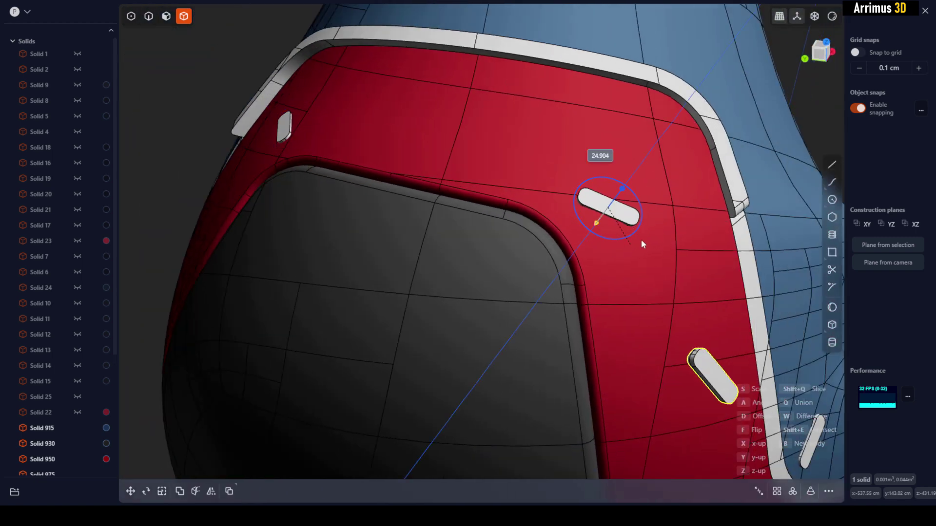
{"action": "left_click", "coordinate": [689, 215]}
Place further rotated bar copies on the dark shell's rounded upper corner and farther around the mask
{"action": "right_click_drag", "start_coordinate": [638, 178], "coordinate": [555, 190]}
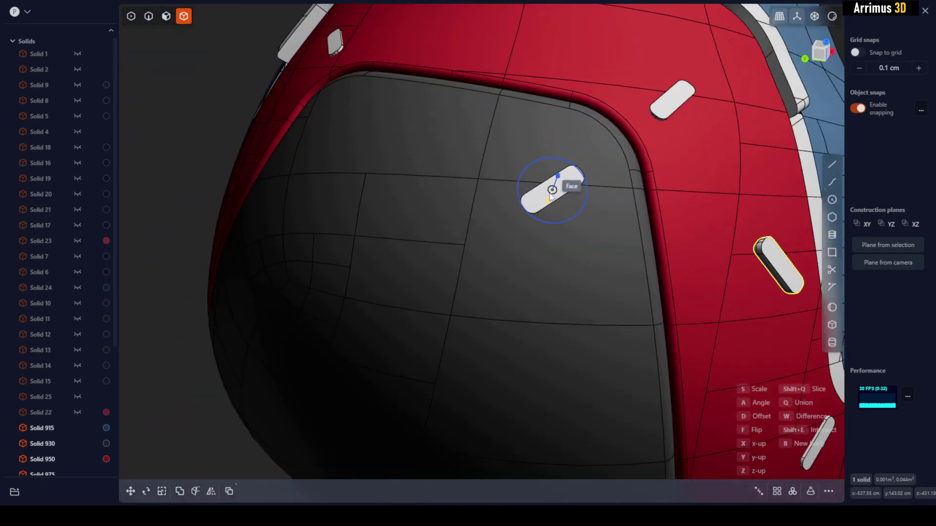
{"action": "left_click", "coordinate": [558, 188]}
{"action": "left_click", "coordinate": [633, 189]}
{"action": "right_click_drag", "start_coordinate": [463, 151], "coordinate": [348, 139]}
{"action": "left_click", "coordinate": [349, 138]}
{"action": "left_click", "coordinate": [434, 45]}
{"action": "right_click_drag", "start_coordinate": [510, 98], "coordinate": [547, 143]}
{"action": "left_click", "coordinate": [539, 134]}
{"action": "left_click", "coordinate": [569, 163]}
Place and rotate two more bar copies on the other side of the mask
{"action": "right_click_drag", "start_coordinate": [361, 177], "coordinate": [469, 155]}
{"action": "left_click", "coordinate": [465, 166]}
{"action": "left_click", "coordinate": [476, 193]}
{"action": "right_click_drag", "start_coordinate": [475, 193], "coordinate": [445, 193]}
{"action": "left_click", "coordinate": [446, 186]}
{"action": "left_click", "coordinate": [490, 190]}
Cut the placed bars out of the mask panels as recesses and isolate the red panel
{"action": "right_click_drag", "start_coordinate": [533, 194], "coordinate": [382, 197]}
{"action": "left_click", "coordinate": [360, 157]}
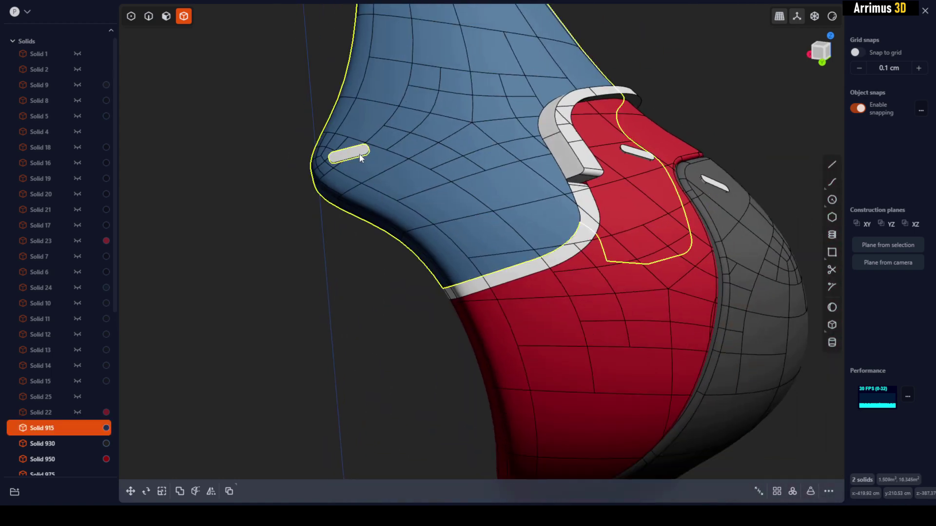
{"action": "right_click_drag", "start_coordinate": [361, 157], "coordinate": [384, 286]}
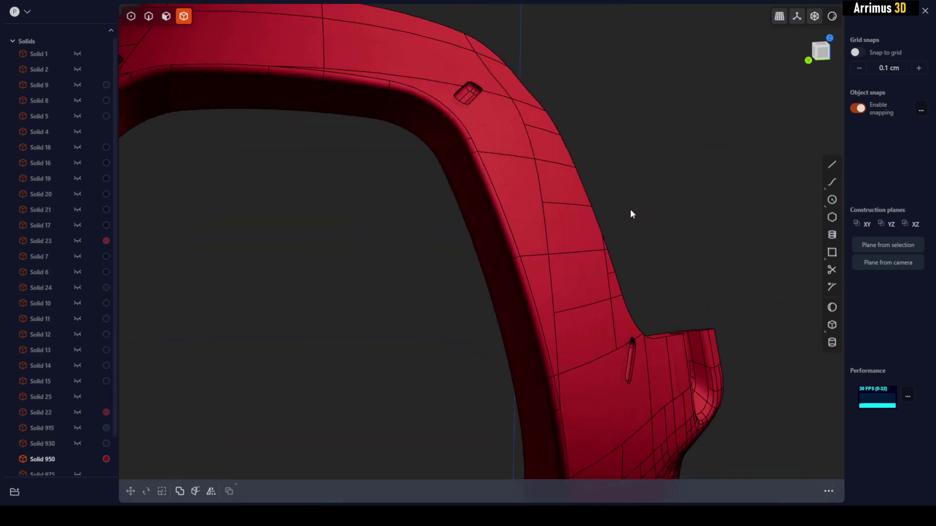
Create a camera-aligned construction plane and draw a three-segment line about 89.5 cm long across the red panel's outer edge, with a rounded lower corner
{"action": "scroll", "coordinate": [629, 210], "scroll_direction": "up", "scroll_amount": 2}
{"action": "right_click_drag", "start_coordinate": [630, 210], "coordinate": [624, 216]}
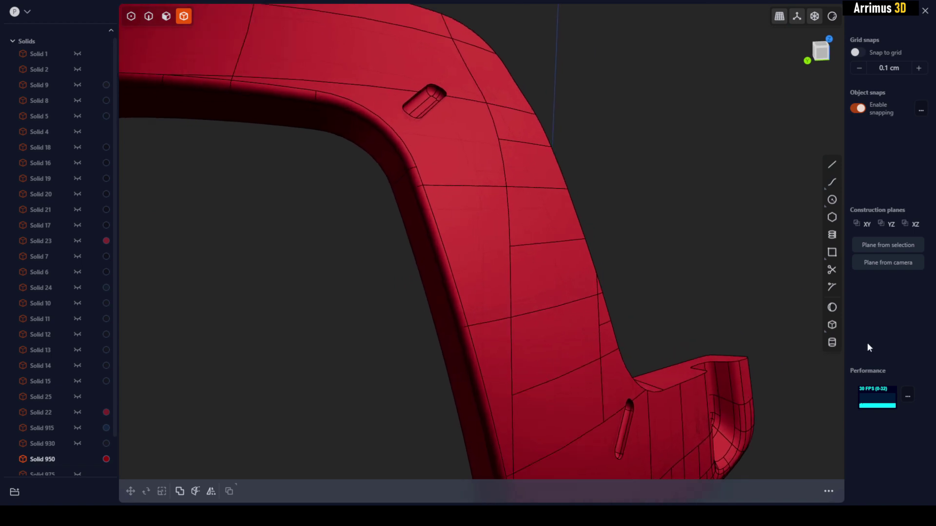
{"action": "left_click", "coordinate": [883, 266]}
{"action": "key", "text": "l"}
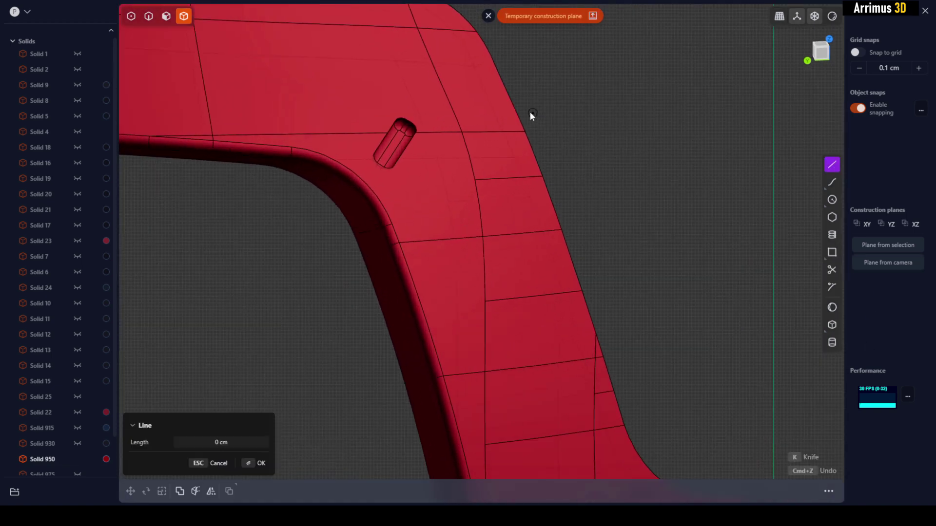
{"action": "left_click", "coordinate": [527, 95]}
{"action": "left_click", "coordinate": [524, 154]}
{"action": "left_click", "coordinate": [579, 319]}
{"action": "left_click", "coordinate": [653, 335]}
{"action": "key", "text": "Return"}
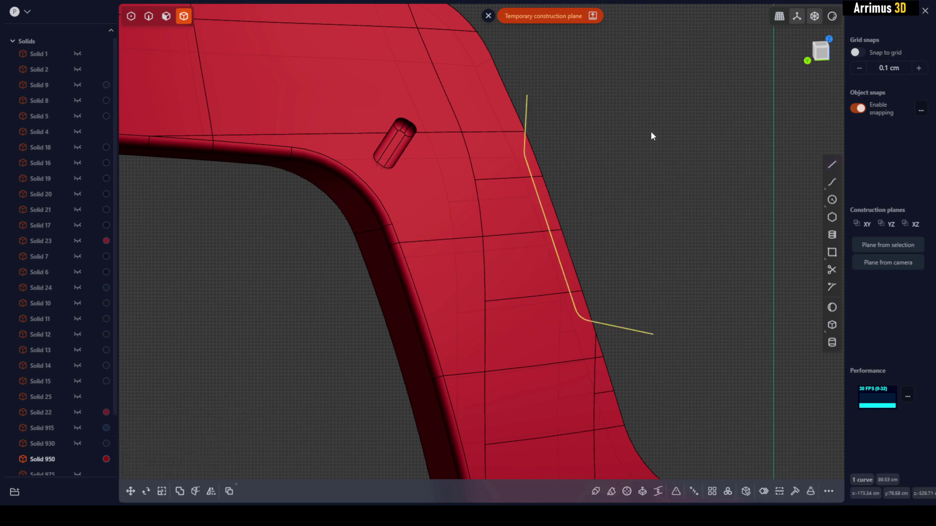
Cut the red panel with the drawn curve and delete the curve and the cut-off edge piece
{"action": "left_click", "coordinate": [506, 145]}
{"action": "key", "text": "c"}
{"action": "left_click", "coordinate": [525, 113]}
{"action": "key", "text": "Return"}
{"action": "key", "text": "2"}
{"action": "left_click", "coordinate": [628, 331]}
{"action": "key", "text": "Delete"}
{"action": "key", "text": "4"}
{"action": "left_click", "coordinate": [563, 262]}
{"action": "key", "text": "Delete"}
{"action": "middle_click_drag", "start_coordinate": [563, 261], "coordinate": [543, 244]}
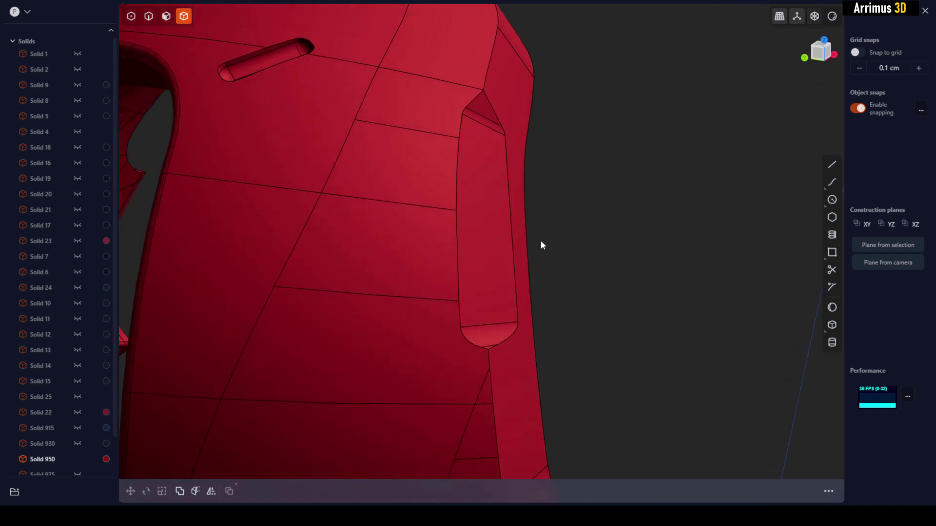
{"action": "key", "text": "2"}
{"action": "left_click", "coordinate": [460, 174]}
{"action": "key", "text": "b"}
{"action": "key", "text": "Escape"}
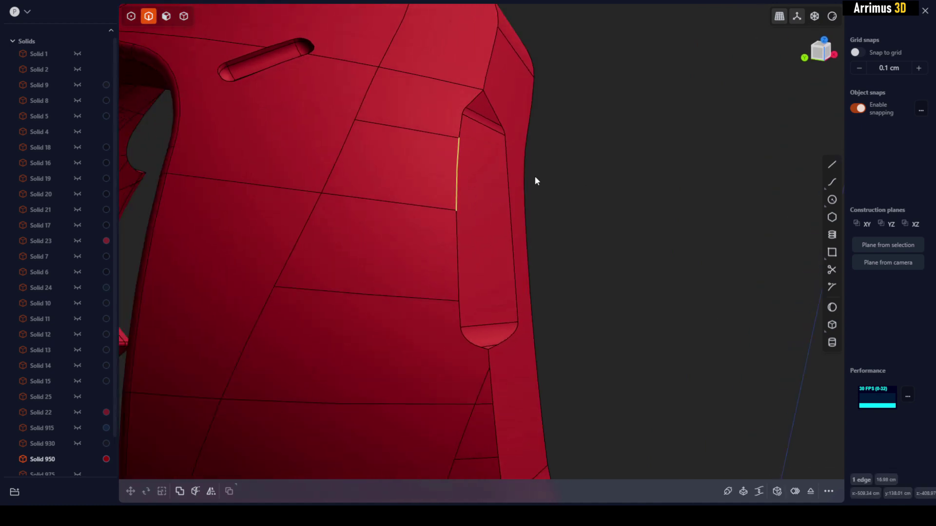
Offset the outline of the notch's flat face inward by about 6 cm
{"action": "key", "text": "3"}
{"action": "left_click", "coordinate": [475, 192]}
{"action": "key", "text": "o"}
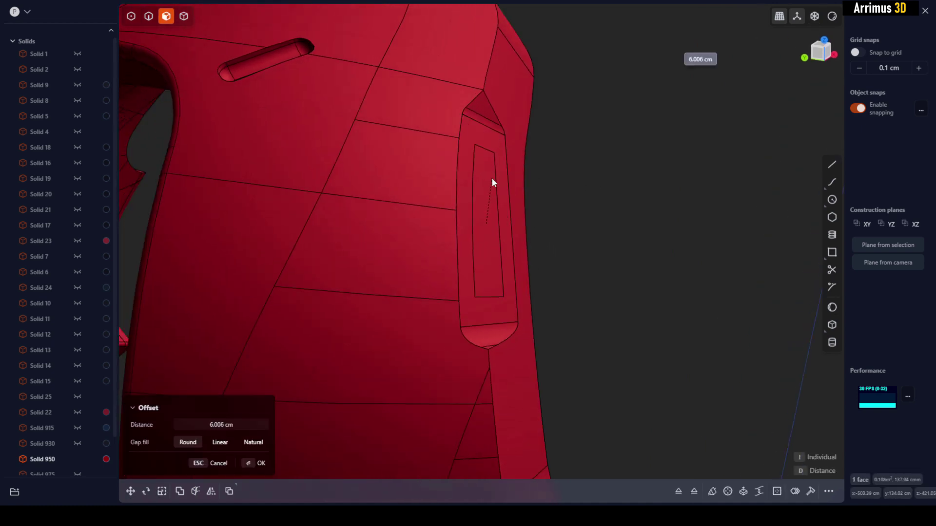
{"action": "left_click", "coordinate": [493, 181]}
Push the inner offset face into the red panel to form a recess
{"action": "scroll", "coordinate": [511, 178], "scroll_direction": "up", "scroll_amount": 3}
{"action": "left_click", "coordinate": [485, 184]}
{"action": "key", "text": "d"}
{"action": "left_click", "coordinate": [479, 193]}
{"action": "right_click", "coordinate": [479, 194]}
Fillet the recess's four corner edges by about 3.9 cm
{"action": "middle_click_drag", "start_coordinate": [479, 194], "coordinate": [495, 142]}
{"action": "key", "text": "2"}
{"action": "left_click", "coordinate": [498, 99]}
{"action": "middle_click_drag", "start_coordinate": [498, 98], "coordinate": [456, 127]}
{"action": "key", "text": "Escape"}
{"action": "left_click", "coordinate": [352, 79]}
{"action": "scroll", "coordinate": [577, 127], "scroll_direction": "up", "scroll_amount": 2}
{"action": "left_click", "coordinate": [578, 127], "text": "shift"}
{"action": "middle_click_drag", "start_coordinate": [579, 126], "coordinate": [430, 160], "text": "shift"}
{"action": "left_click", "coordinate": [442, 138]}
{"action": "left_click", "coordinate": [374, 169], "text": "shift"}
{"action": "left_click_drag", "start_coordinate": [429, 160], "coordinate": [493, 119]}
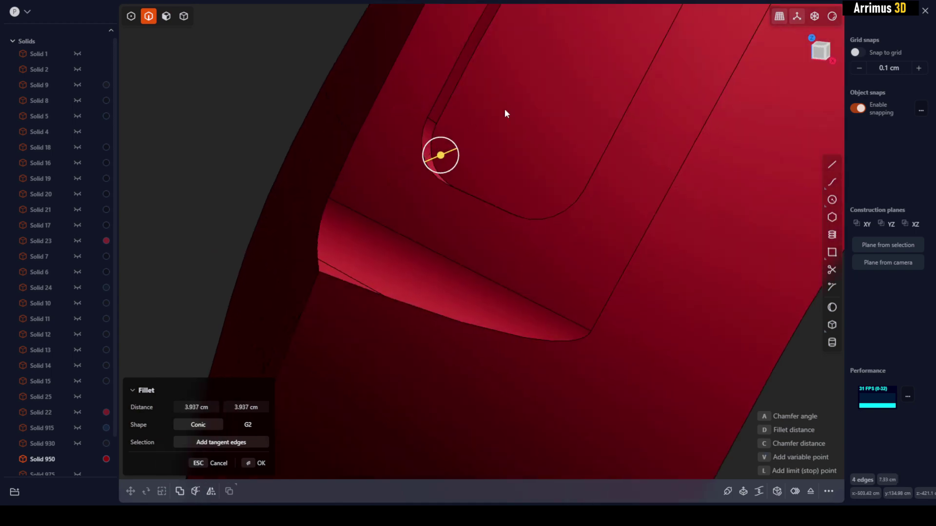
{"action": "right_click", "coordinate": [493, 119]}
Fillet the recess's outer rim with a small radius
{"action": "scroll", "coordinate": [459, 123], "scroll_direction": "down", "scroll_amount": 3}
{"action": "middle_click_drag", "start_coordinate": [458, 121], "coordinate": [507, 219]}
{"action": "left_click", "coordinate": [548, 174]}
{"action": "scroll", "coordinate": [550, 172], "scroll_direction": "up", "scroll_amount": 1}
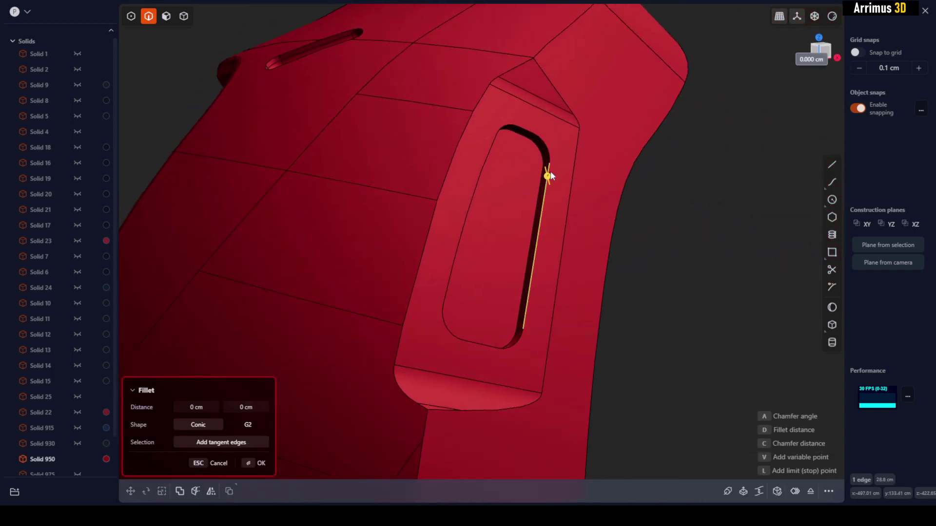
{"action": "left_click_drag", "start_coordinate": [554, 172], "coordinate": [557, 170]}
{"action": "right_click", "coordinate": [557, 171]}
Fillet the inner edge around the recess floor with a small radius
{"action": "middle_click_drag", "start_coordinate": [557, 171], "coordinate": [527, 162]}
{"action": "scroll", "coordinate": [529, 166], "scroll_direction": "up", "scroll_amount": 2}
{"action": "left_click", "coordinate": [539, 195]}
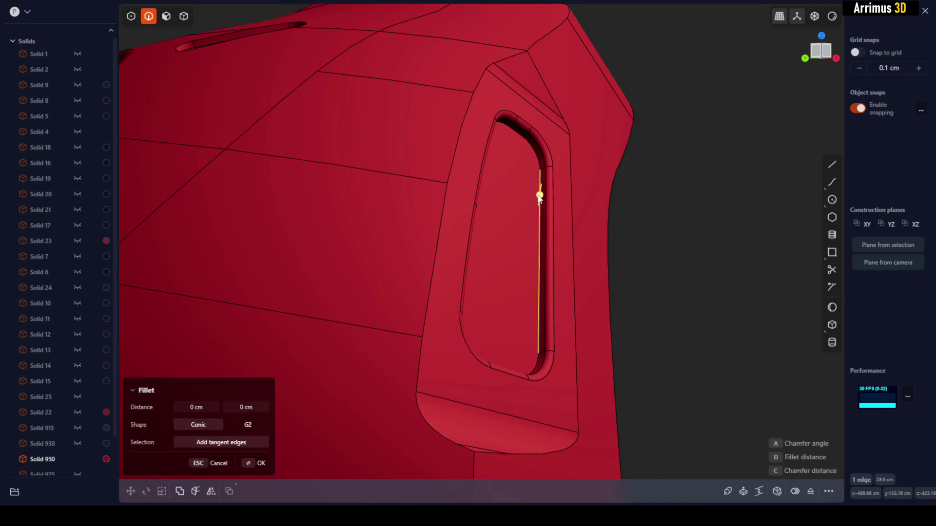
{"action": "left_click_drag", "start_coordinate": [539, 194], "coordinate": [543, 194]}
{"action": "right_click", "coordinate": [543, 194]}
{"action": "scroll", "coordinate": [495, 133], "scroll_direction": "down", "scroll_amount": 3}
Fillet the edge at the upper end of the notch in the red panel
{"action": "middle_click_drag", "start_coordinate": [495, 133], "coordinate": [525, 63]}
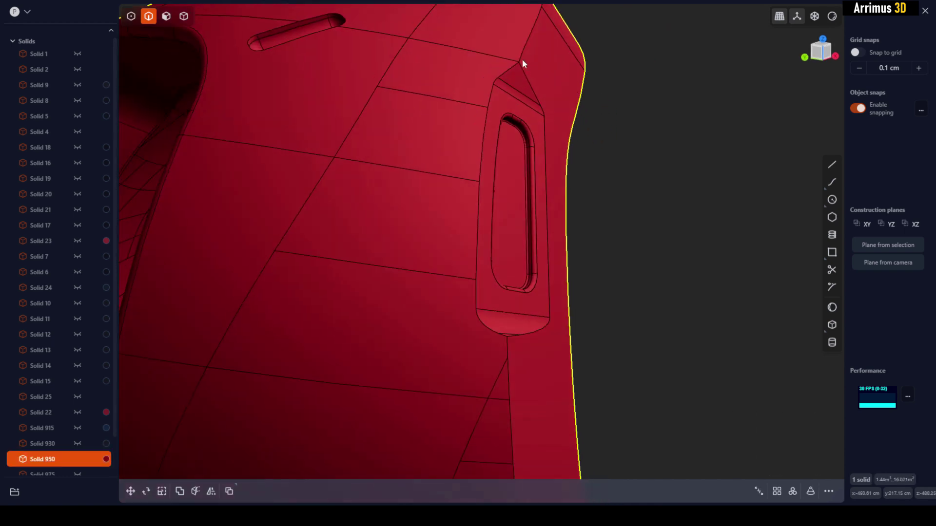
{"action": "left_click", "coordinate": [493, 92]}
{"action": "left_click_drag", "start_coordinate": [498, 86], "coordinate": [510, 92]}
{"action": "right_click", "coordinate": [528, 78]}
{"action": "middle_click_drag", "start_coordinate": [527, 78], "coordinate": [637, 185], "text": "shift"}
{"action": "left_click", "coordinate": [523, 113]}
{"action": "key", "text": "Escape"}
Isolate the blue panel in the view
{"action": "key", "text": "Escape"}
{"action": "key", "text": "alt+shift+z"}
{"action": "key", "text": "4"}
{"action": "left_click", "coordinate": [589, 187]}
{"action": "key", "text": "shift+h"}
{"action": "left_click", "coordinate": [602, 180]}
Create a camera-aligned construction plane and draw a five-point open polyline around the blue panel's inner opening edge
{"action": "middle_click_drag", "start_coordinate": [469, 211], "coordinate": [513, 259]}
{"action": "scroll", "coordinate": [514, 259], "scroll_direction": "up", "scroll_amount": 3}
{"action": "left_click", "coordinate": [858, 263]}
{"action": "key", "text": "alt+z"}
{"action": "key", "text": "l"}
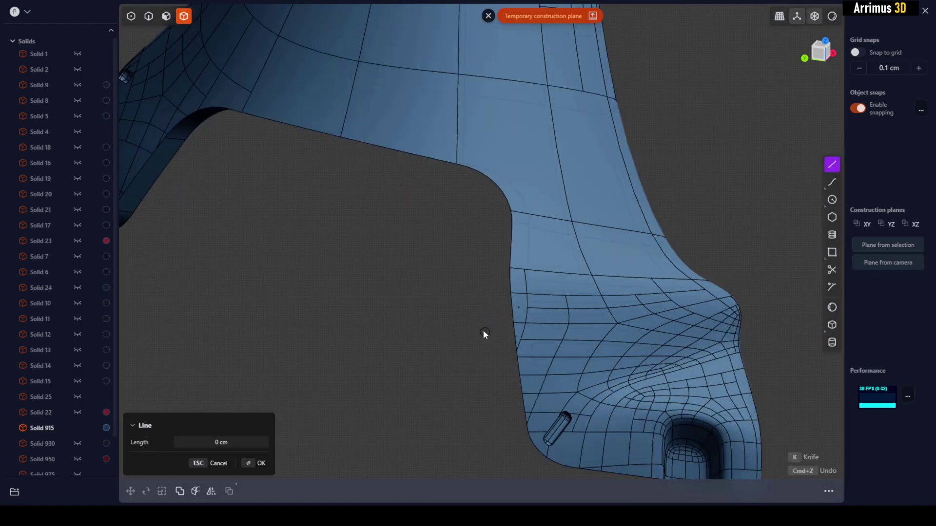
{"action": "left_click", "coordinate": [511, 408]}
{"action": "left_click", "coordinate": [550, 323]}
{"action": "left_click", "coordinate": [540, 147]}
{"action": "left_click", "coordinate": [348, 106]}
{"action": "left_click", "coordinate": [250, 207]}
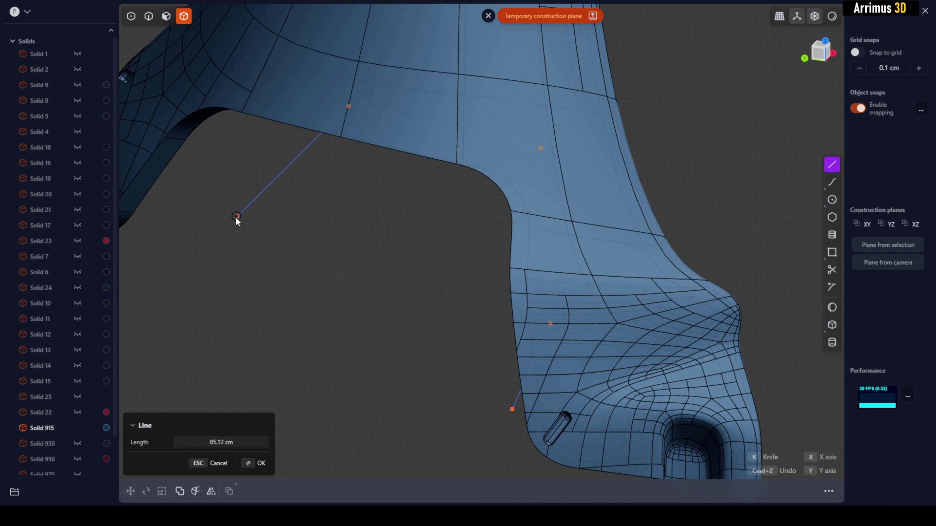
{"action": "left_click", "coordinate": [235, 218]}
{"action": "right_click", "coordinate": [345, 214]}
Try to round the polyline's corners with a very large fillet
{"action": "key", "text": "b"}
{"action": "left_click", "coordinate": [462, 104]}
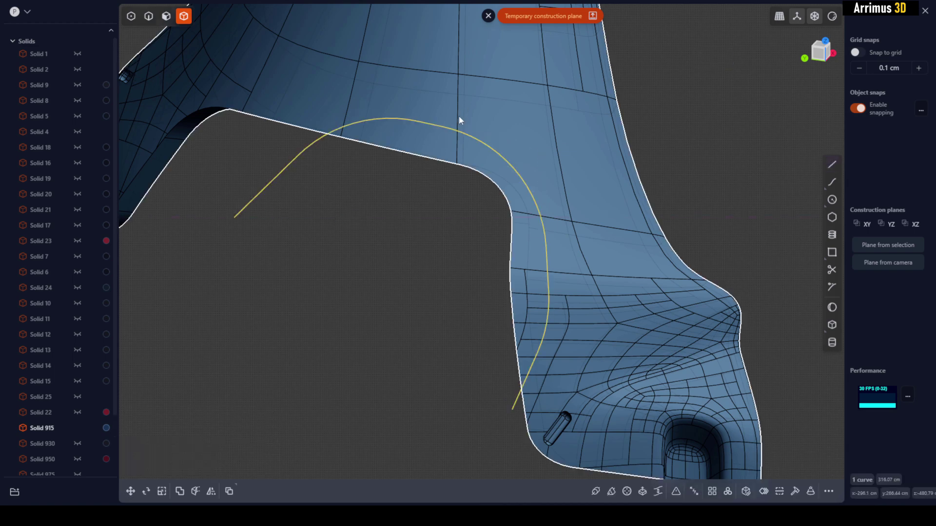
{"action": "key", "text": "ctrl+z"}
Fillet the polyline's corners with a smaller radius
{"action": "key", "text": "b"}
{"action": "left_click", "coordinate": [472, 88]}
{"action": "left_click", "coordinate": [375, 247]}
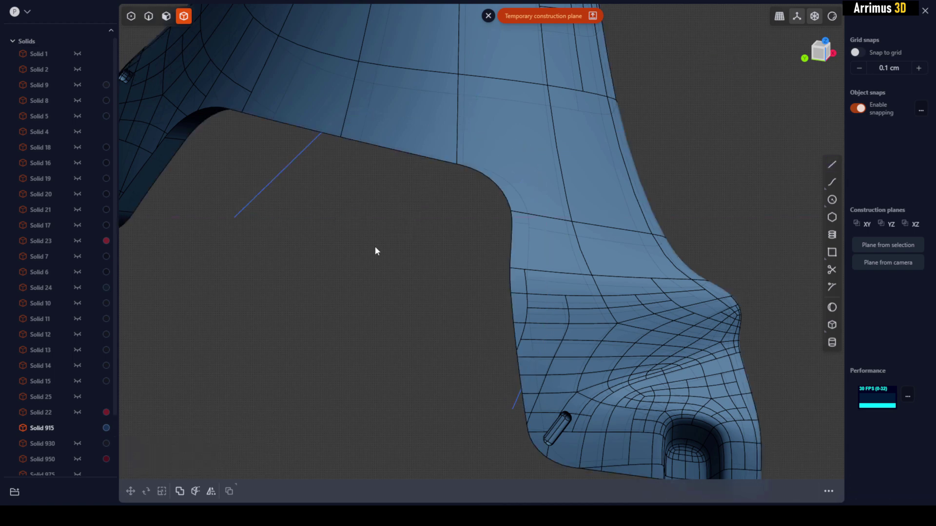
Cut the blue panel with the rounded polyline to separate a border piece along the opening
{"action": "left_click", "coordinate": [554, 205]}
{"action": "key", "text": "c"}
{"action": "left_click", "coordinate": [542, 180]}
{"action": "right_click", "coordinate": [398, 241]}
{"action": "key", "text": "2"}
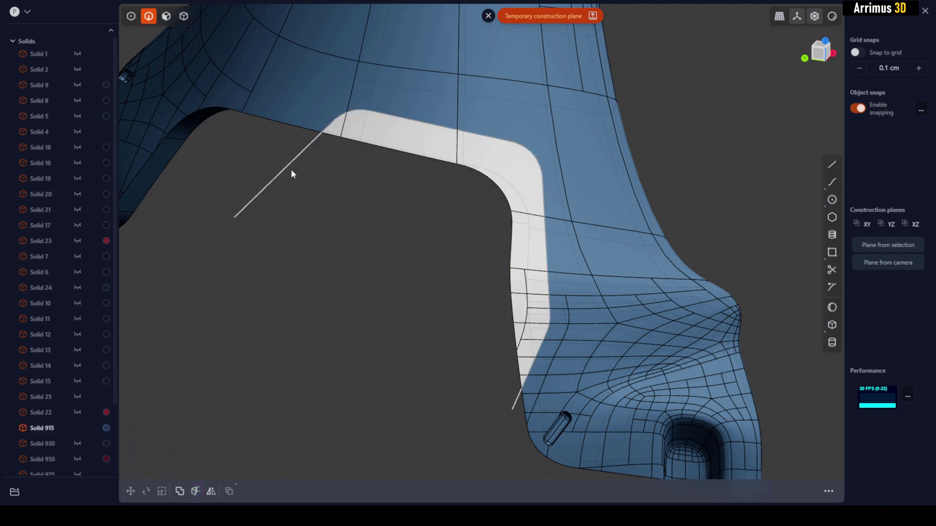
{"action": "middle_click_drag", "start_coordinate": [351, 230], "coordinate": [595, 234]}
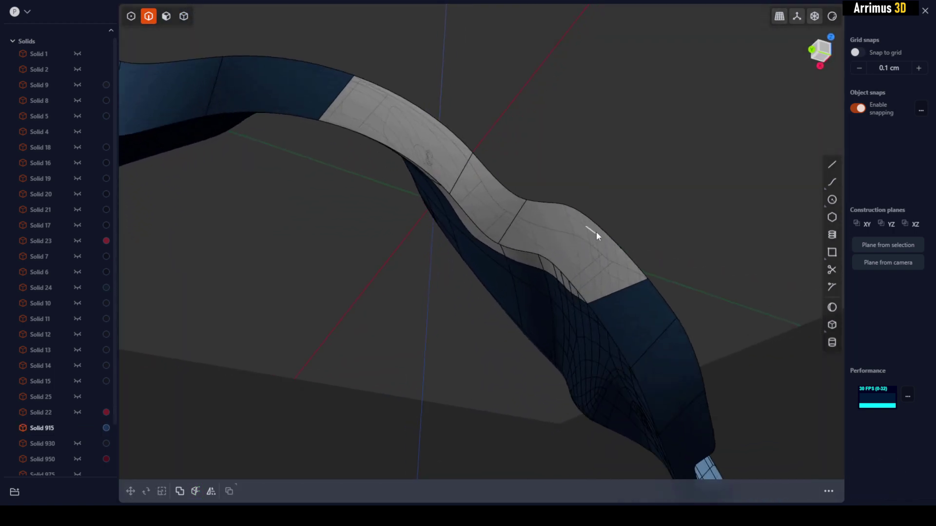
Create a camera-aligned construction plane and draw a six-point open polyline lengthwise along the grey border piece
{"action": "key", "text": "l"}
{"action": "key", "text": "Escape"}
{"action": "left_click", "coordinate": [859, 264]}
{"action": "key", "text": "l"}
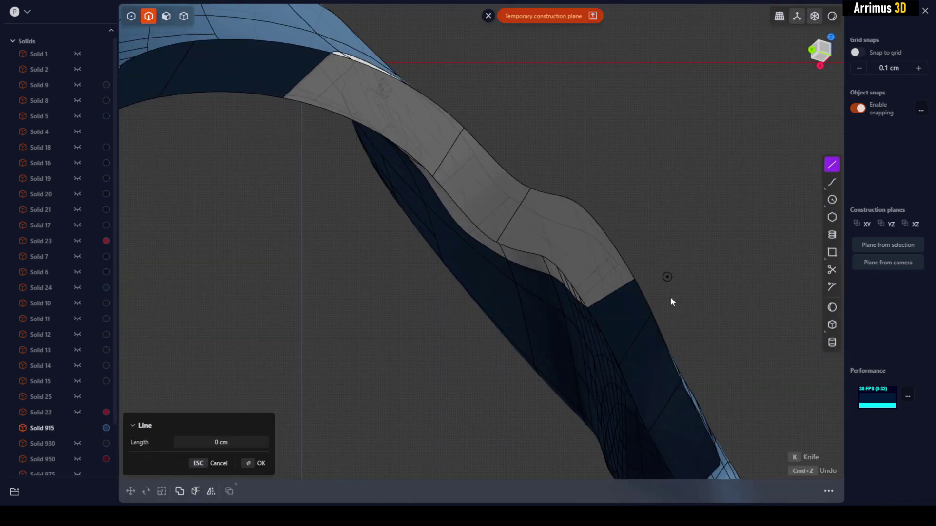
{"action": "left_click", "coordinate": [700, 307]}
{"action": "left_click", "coordinate": [613, 321]}
{"action": "left_click", "coordinate": [555, 236]}
{"action": "left_click", "coordinate": [480, 203]}
{"action": "left_click", "coordinate": [394, 111]}
{"action": "right_click", "coordinate": [238, 60]}
Round the corners of the new polyline on the grey border piece with a fillet
{"action": "key", "text": "b"}
{"action": "left_click", "coordinate": [620, 128]}
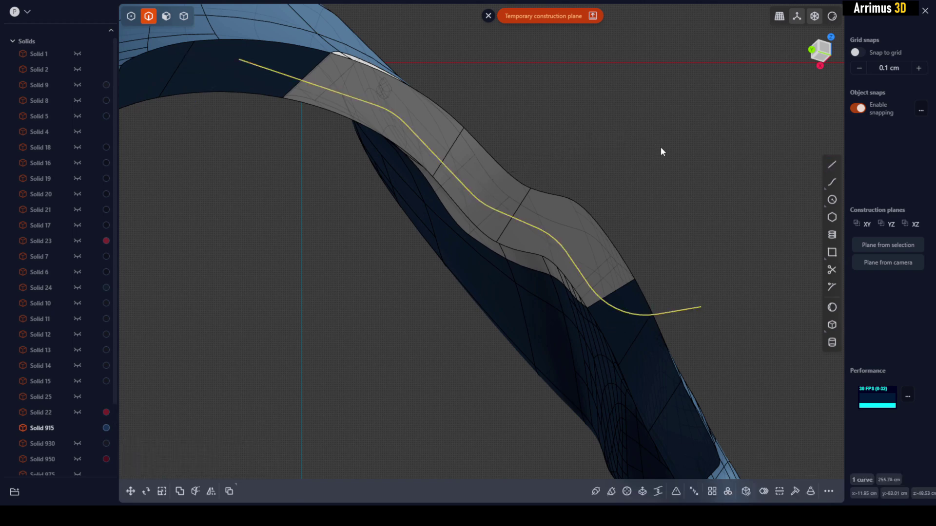
{"action": "left_click", "coordinate": [659, 145]}
Cut the grey border piece lengthwise with the rounded polyline
{"action": "key", "text": "4"}
{"action": "left_click", "coordinate": [582, 215]}
{"action": "key", "text": "c"}
{"action": "left_click", "coordinate": [689, 305]}
{"action": "right_click", "coordinate": [690, 303]}
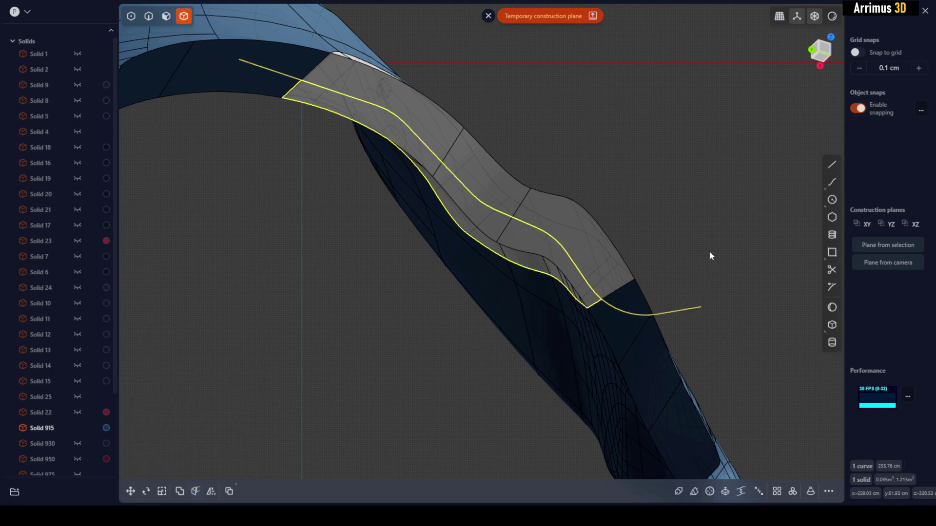
{"action": "left_click", "coordinate": [709, 258]}
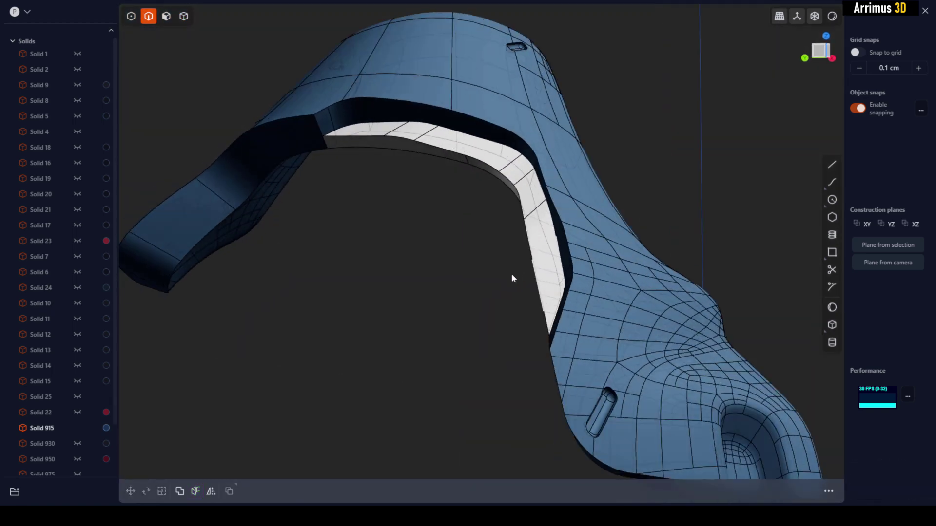
Subtract the grey border piece from the blue panel with a Boolean to form a recess along the opening
{"action": "middle_click_drag", "start_coordinate": [510, 273], "coordinate": [513, 252]}
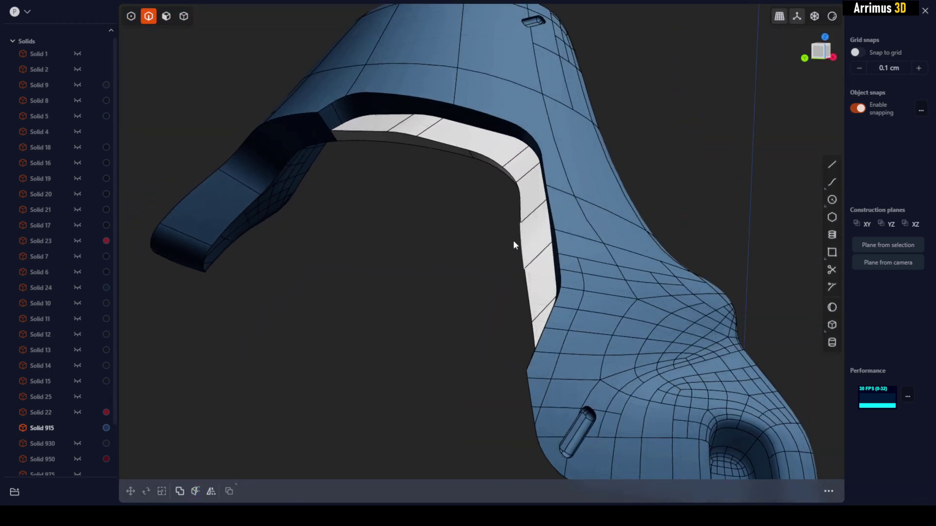
{"action": "key", "text": "4"}
{"action": "left_click", "coordinate": [595, 184]}
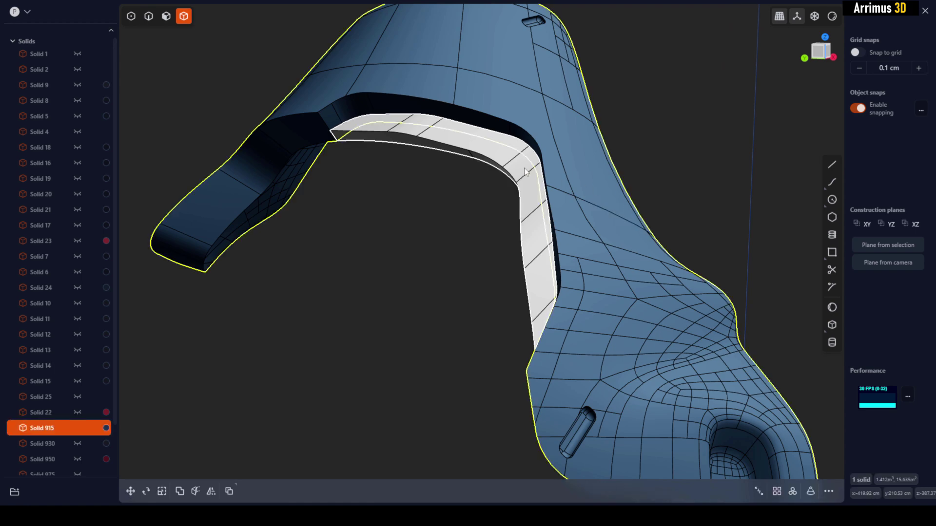
{"action": "left_click", "coordinate": [532, 191], "text": "shift"}
{"action": "key", "text": "q"}
{"action": "key", "text": "Return"}
Fillet the inner edge of the new recess along the blue panel's opening
{"action": "key", "text": "2"}
{"action": "left_click", "coordinate": [504, 137]}
{"action": "key", "text": "b"}
{"action": "middle_click_drag", "start_coordinate": [505, 136], "coordinate": [548, 154]}
{"action": "key", "text": "d"}
{"action": "left_click", "coordinate": [561, 148]}
{"action": "key", "text": "Return"}
Apply a small fillet to the recess's outer rim edges, including the short edge at its lower end
{"action": "scroll", "coordinate": [450, 103], "scroll_direction": "up", "scroll_amount": 2}
{"action": "double_click", "coordinate": [463, 112]}
{"action": "key", "text": "b"}
{"action": "scroll", "coordinate": [548, 201], "scroll_direction": "up", "scroll_amount": 2}
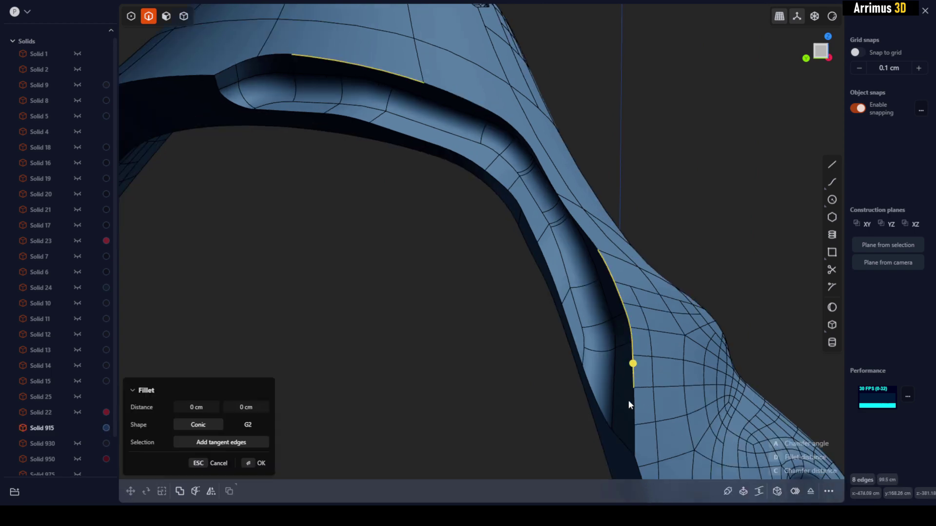
{"action": "left_click", "coordinate": [636, 431]}
{"action": "key", "text": "d"}
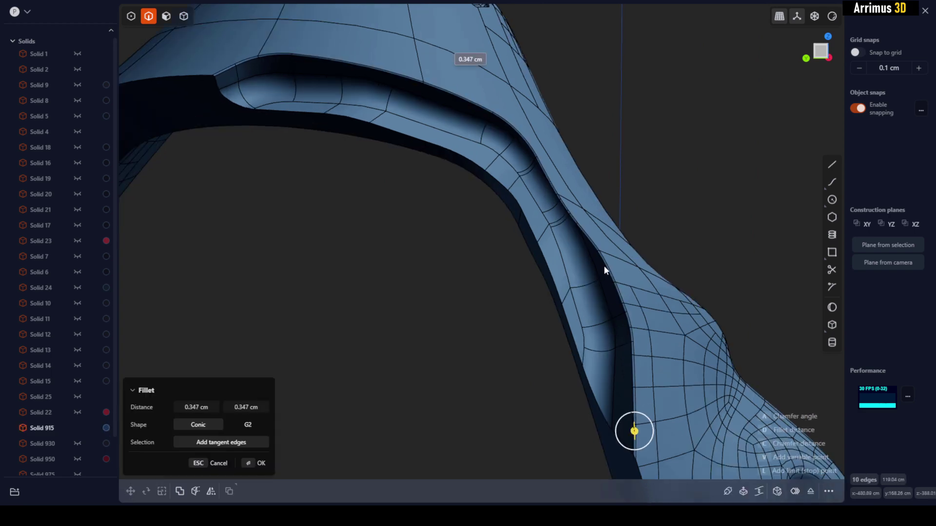
{"action": "left_click", "coordinate": [589, 264]}
{"action": "key", "text": "Return"}
Unhide all hidden solids and fillet another edge of the mask
{"action": "middle_click_drag", "start_coordinate": [662, 234], "coordinate": [578, 293]}
{"action": "key", "text": "alt+h"}
{"action": "right_click_drag", "start_coordinate": [578, 293], "coordinate": [573, 282]}
{"action": "left_click", "coordinate": [502, 210]}
{"action": "key", "text": "b"}
{"action": "left_click", "coordinate": [506, 209]}
{"action": "key", "text": "Return"}
{"action": "middle_click_drag", "start_coordinate": [508, 211], "coordinate": [590, 158]}
{"action": "scroll", "coordinate": [558, 160], "scroll_direction": "down", "scroll_amount": 3}
{"action": "key", "text": "4"}
{"action": "left_click", "coordinate": [735, 127]}
{"action": "middle_click_drag", "start_coordinate": [735, 127], "coordinate": [665, 199], "text": "shift"}
{"action": "right_click_drag", "start_coordinate": [664, 197], "coordinate": [685, 307]}
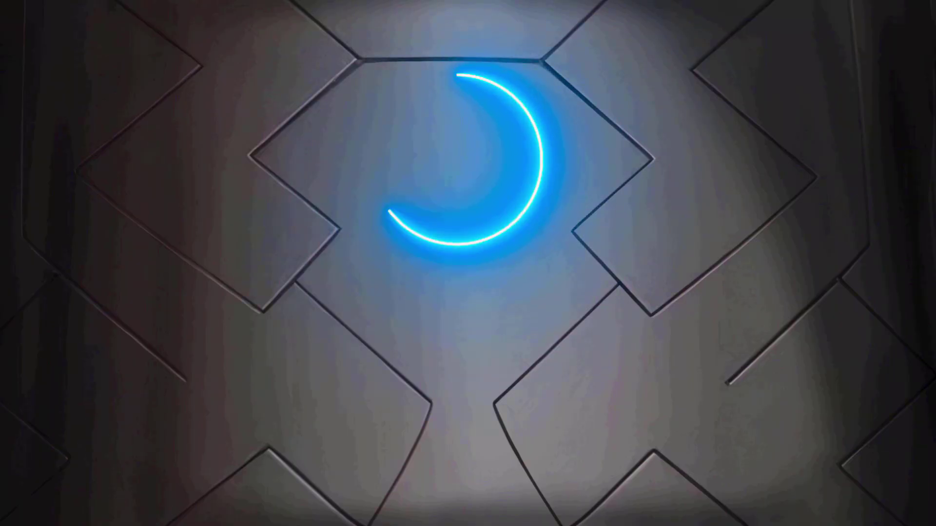